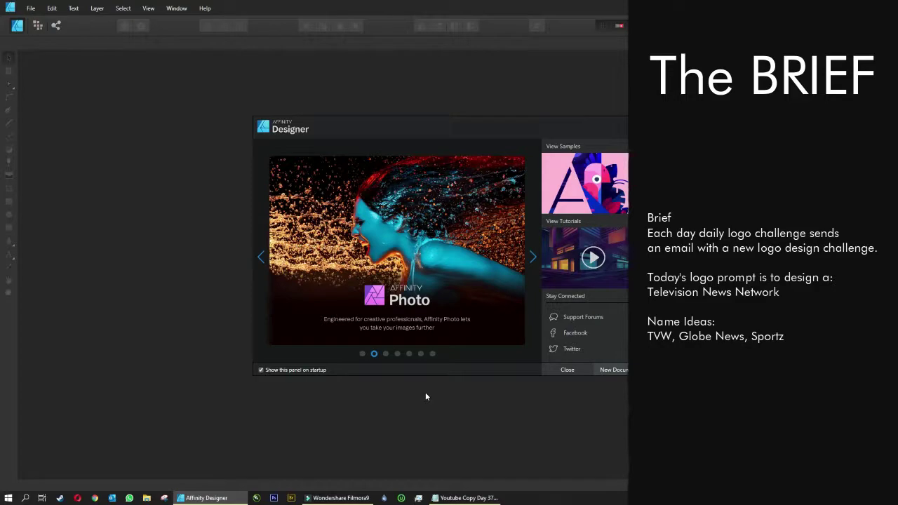
# - Open 36.afdesign from recent documents and delete the spiin logo group
pyautogui.click(569, 370)
pyautogui.click(31, 7)
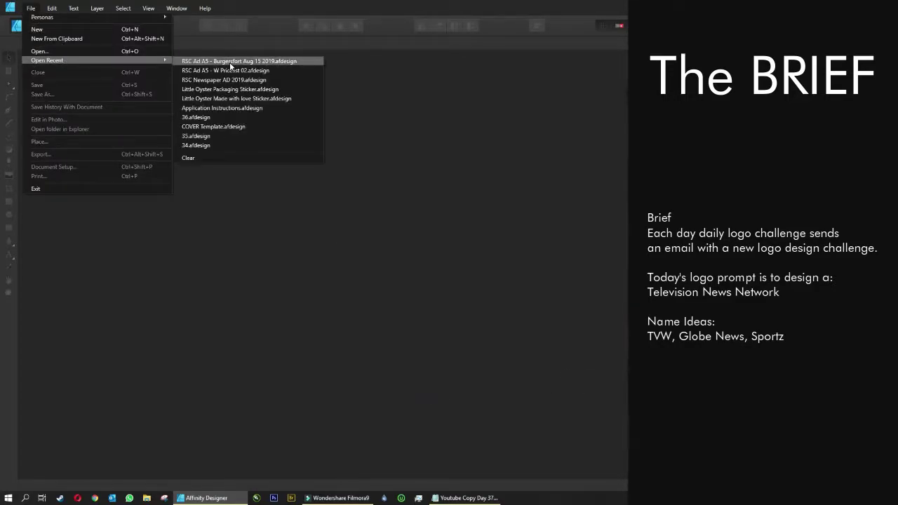
pyautogui.click(228, 118)
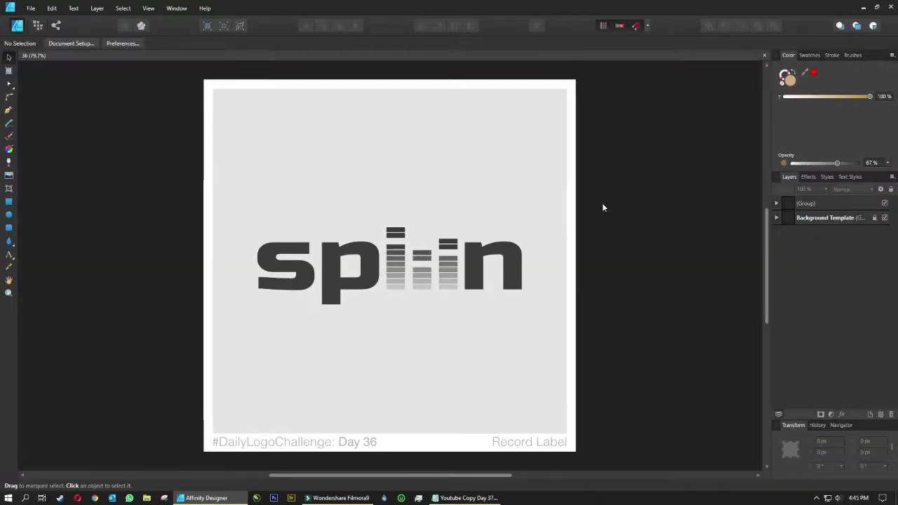
pyautogui.moveTo(671, 137); pyautogui.dragTo(174, 374)
pyautogui.press('Delete')
# - Change the captions to Day 37 and Television News Network
pyautogui.click(542, 433)
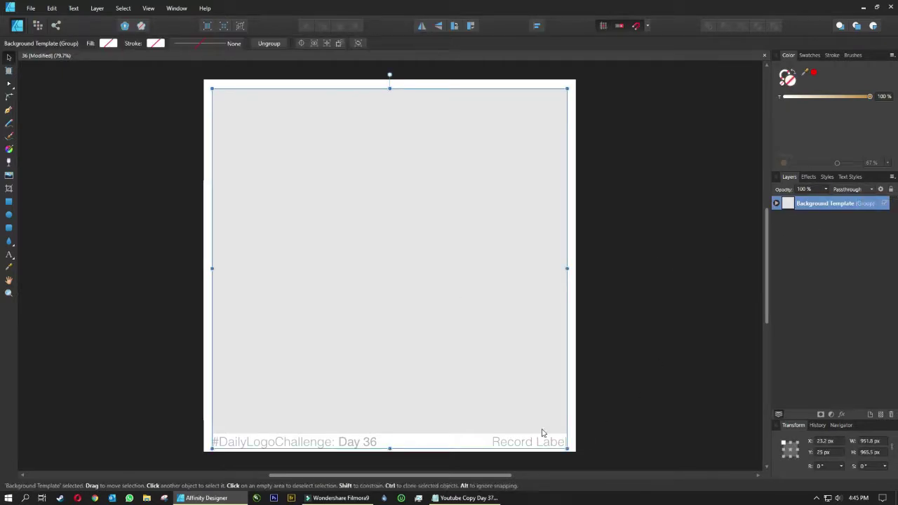
pyautogui.doubleClick(372, 441)
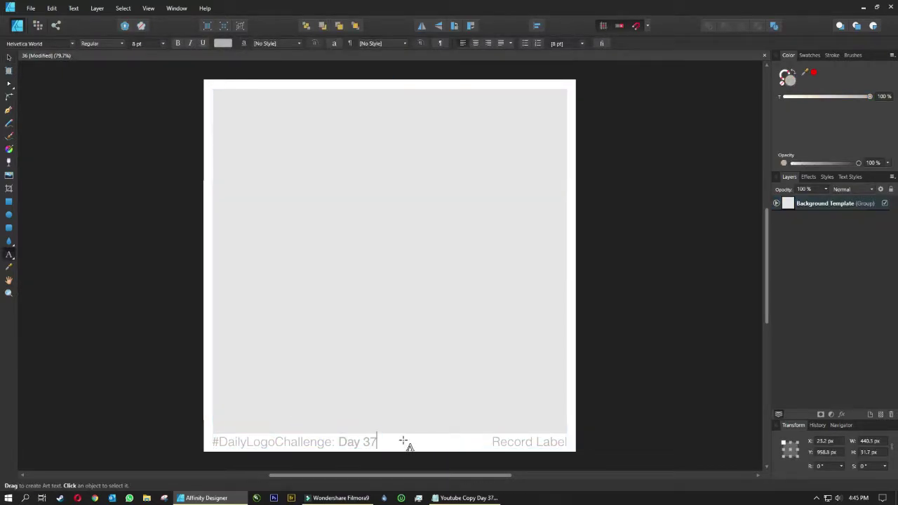
pyautogui.click(513, 441)
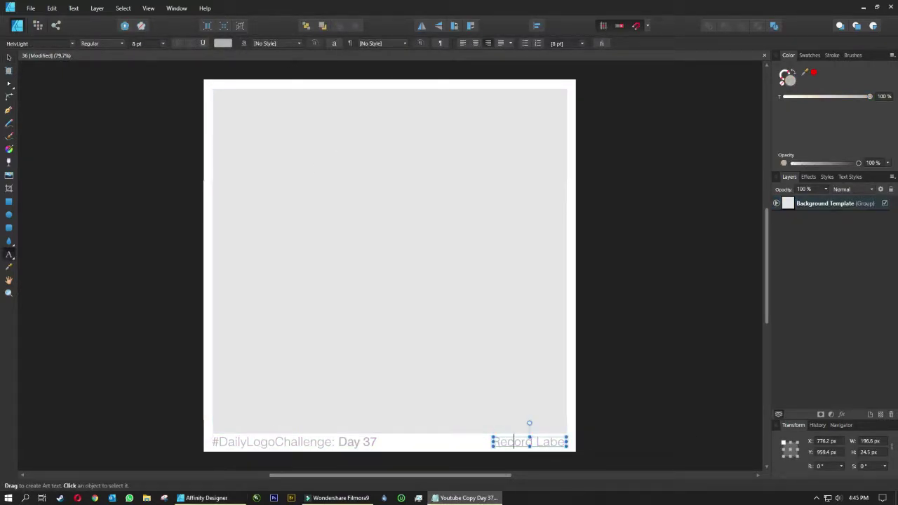
pyautogui.hotkey('ctrl', 'a')
pyautogui.hotkey('ctrl', 'v')
pyautogui.press('Escape')
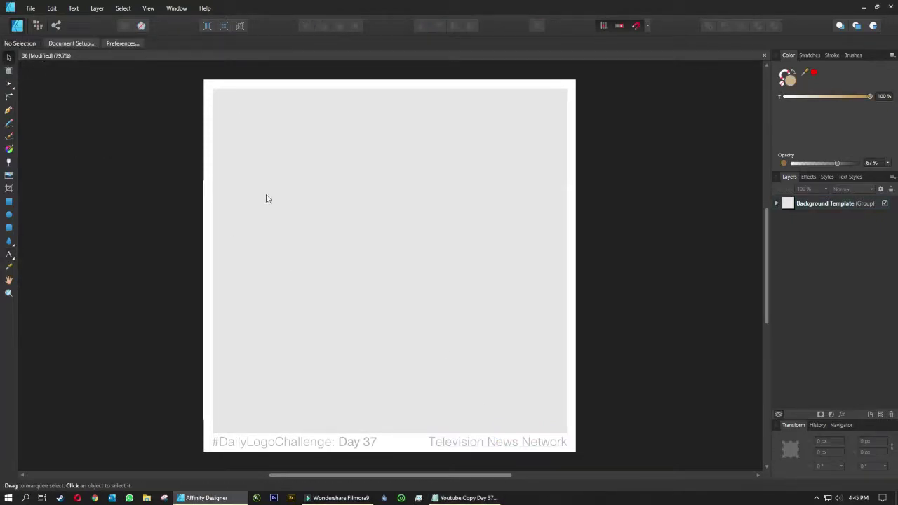
# - Lock the Background Template group and clear the selection
pyautogui.click(267, 198)
pyautogui.click(891, 189)
pyautogui.click(640, 233)
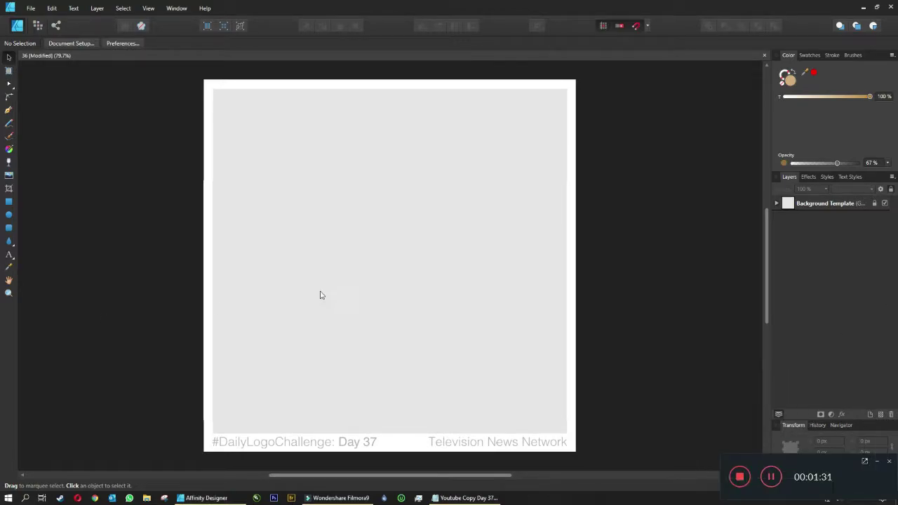
# - Type GLOBE NEWS as two-line artistic text near the page centre
pyautogui.click(10, 254)
pyautogui.click(296, 249)
pyautogui.write('GLO')
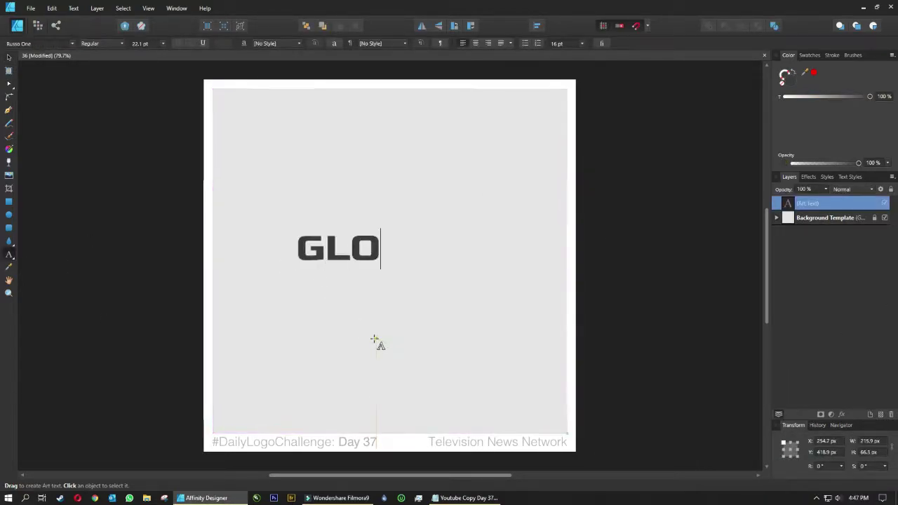
pyautogui.write('BE NEWS')
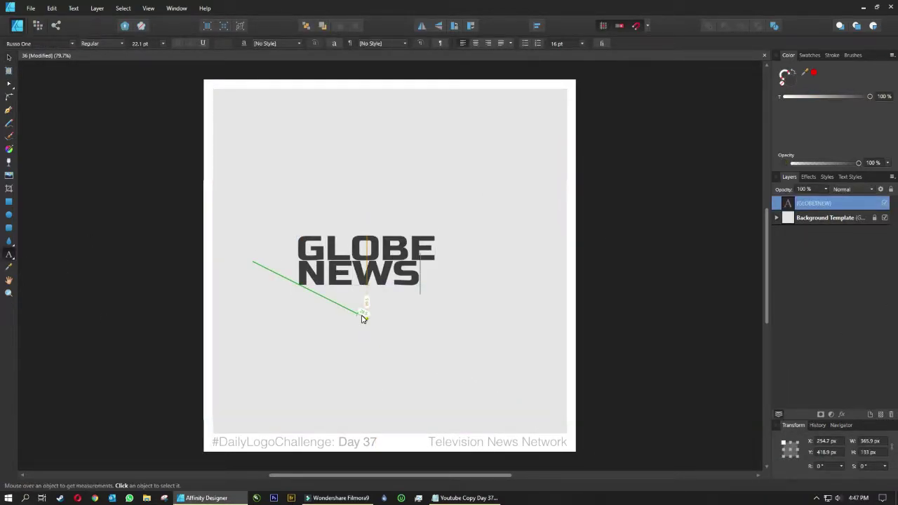
pyautogui.press('Escape')
# - Set the text font to Square721 BT
pyautogui.click(71, 45)
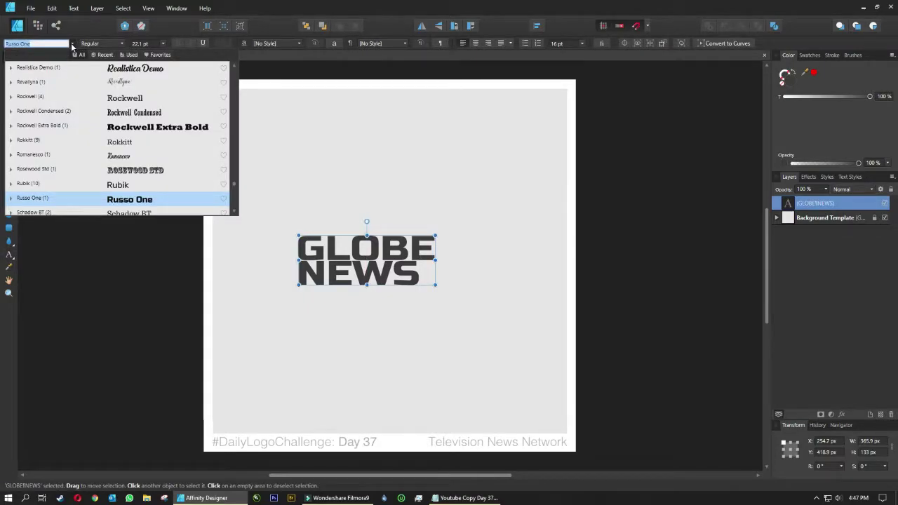
pyautogui.write('tw')
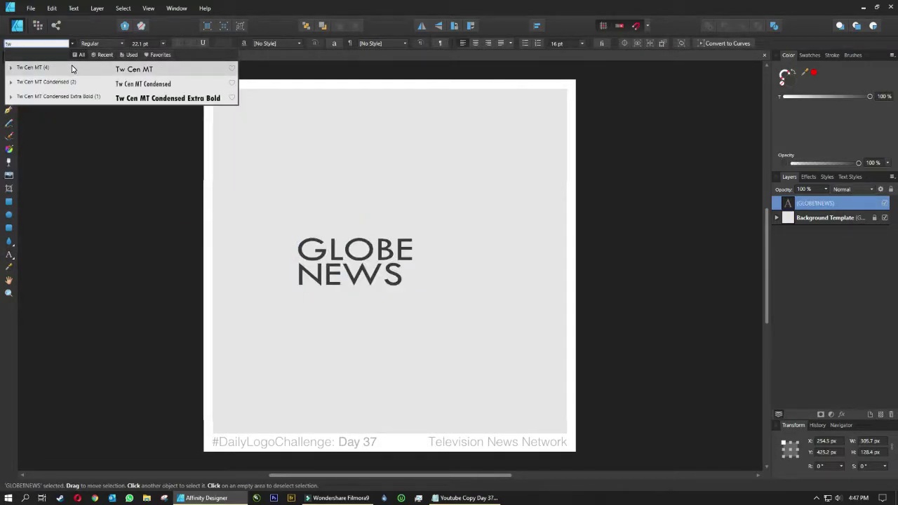
pyautogui.press('BackSpace')
pyautogui.press('BackSpace')
pyautogui.press('Return')
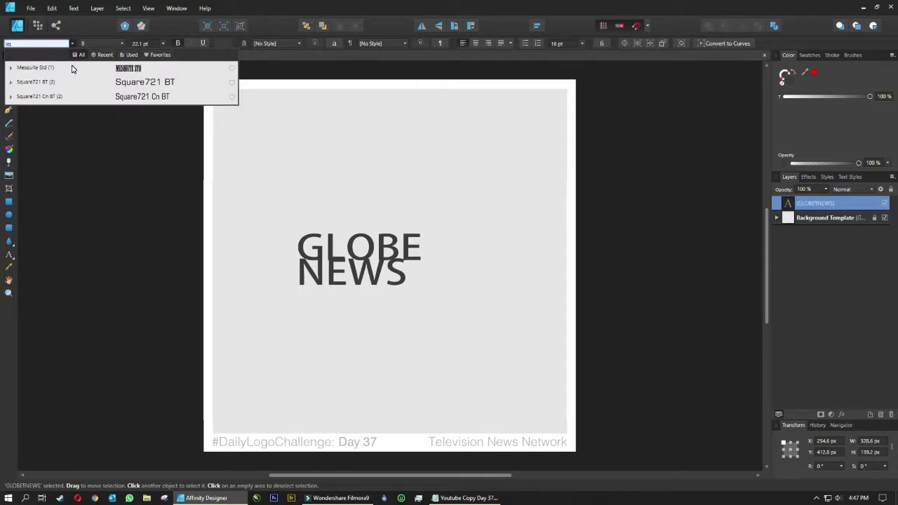
pyautogui.click(60, 90)
# - Set 24 pt leading and Justify All so NEWS spans GLOBE's width
pyautogui.click(582, 44)
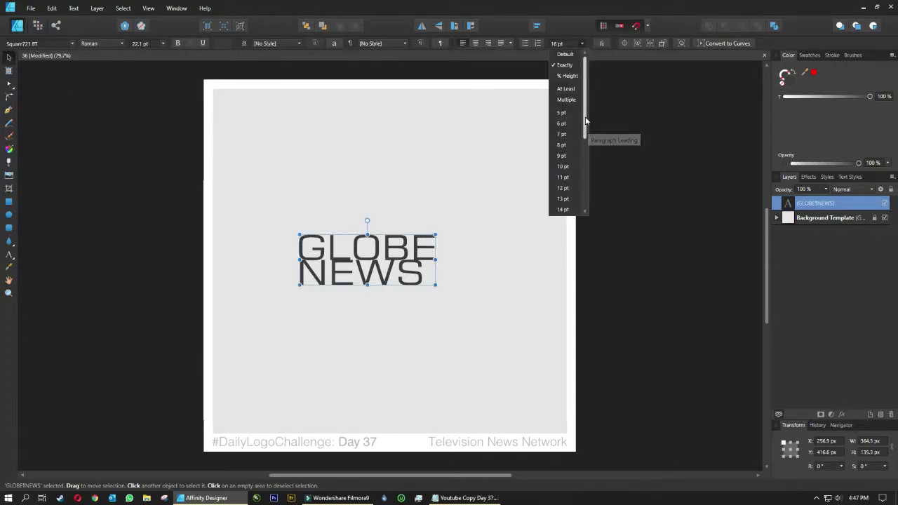
pyautogui.scroll(-2, 567, 98)
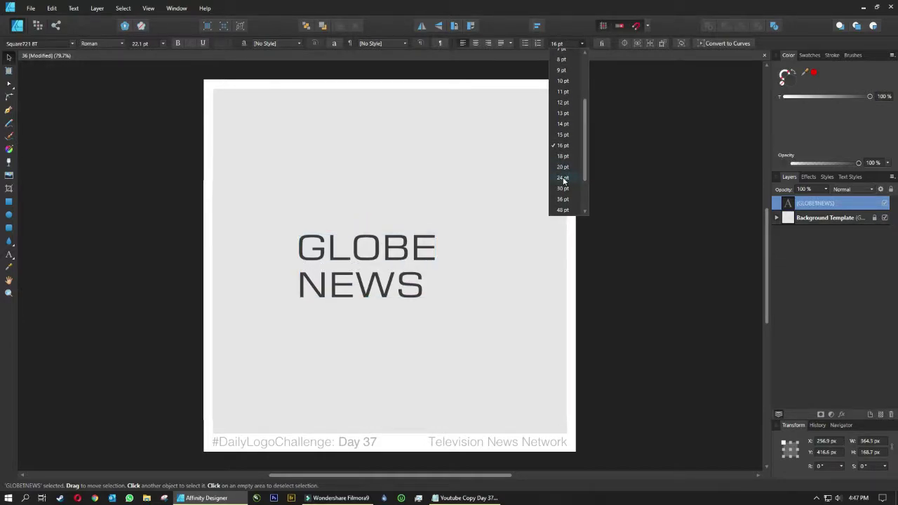
pyautogui.click(563, 178)
pyautogui.click(510, 44)
pyautogui.click(526, 87)
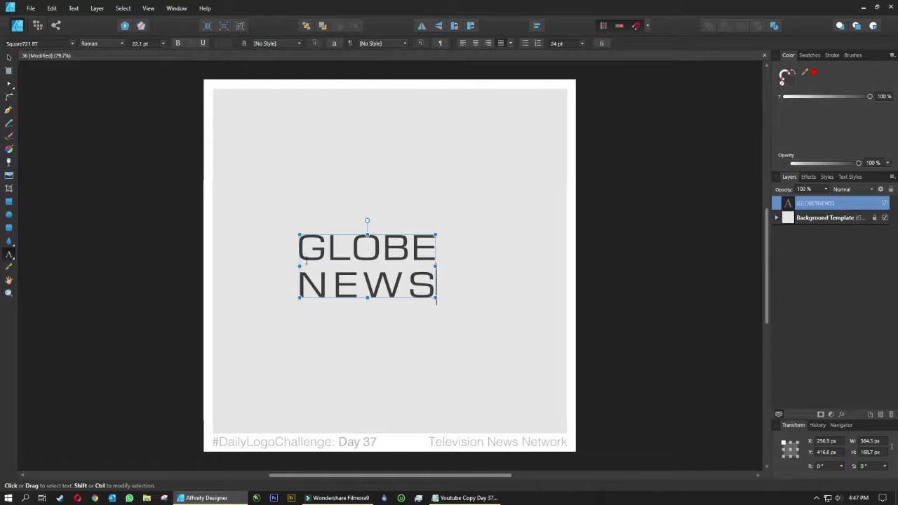
# - Make the word GLOBE bold, then deselect the text
pyautogui.moveTo(299, 247); pyautogui.dragTo(436, 247)
pyautogui.click(101, 44)
pyautogui.click(91, 63)
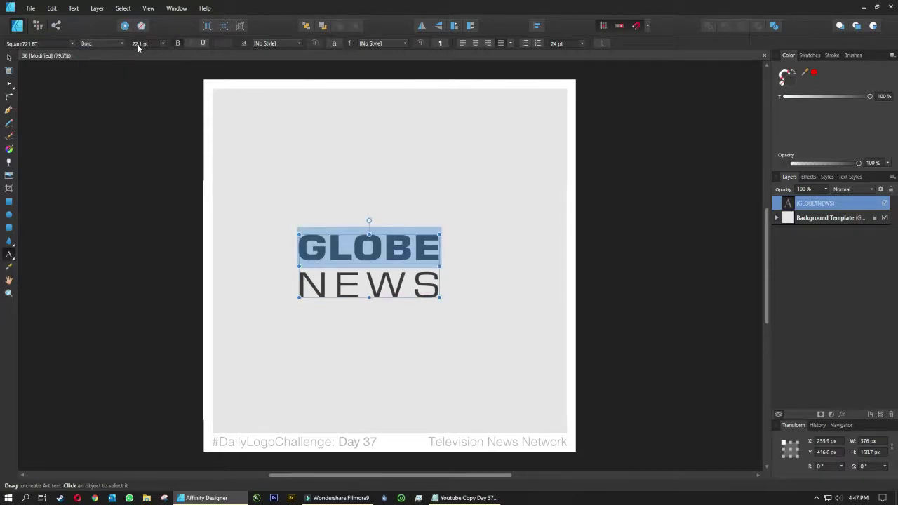
pyautogui.click(8, 56)
pyautogui.click(461, 200)
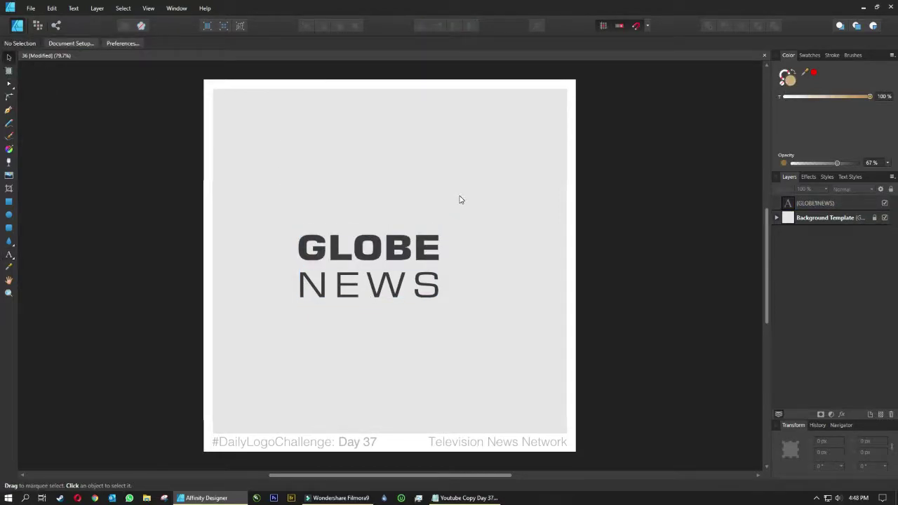
# - Move GLOBE NEWS lower left, then draw a tan circle and a thin bar below it
pyautogui.moveTo(425, 261); pyautogui.dragTo(355, 356)
pyautogui.press('m')
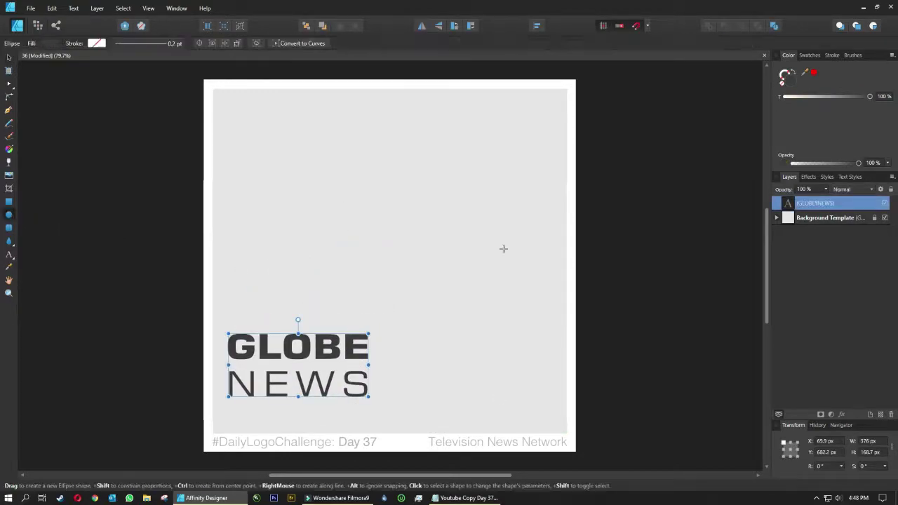
pyautogui.moveTo(417, 156); pyautogui.dragTo(505, 268)
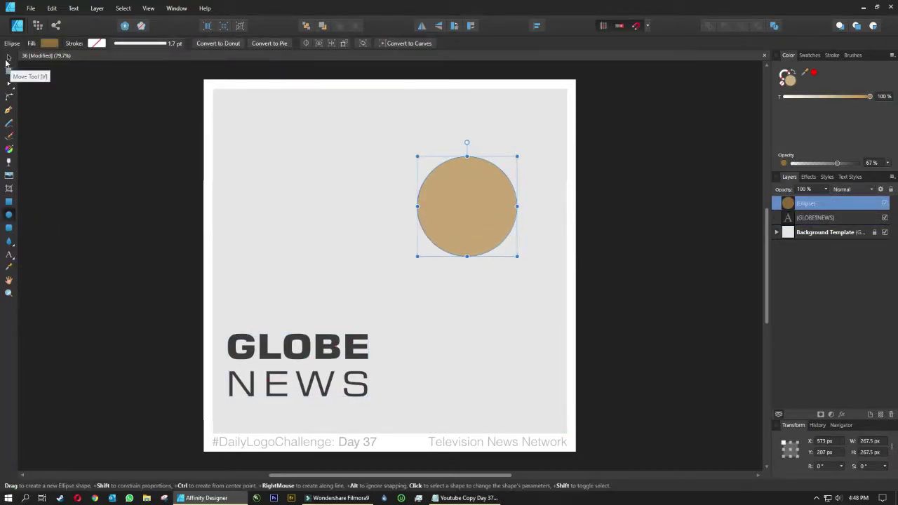
pyautogui.click(9, 201)
pyautogui.moveTo(443, 273); pyautogui.dragTo(452, 433)
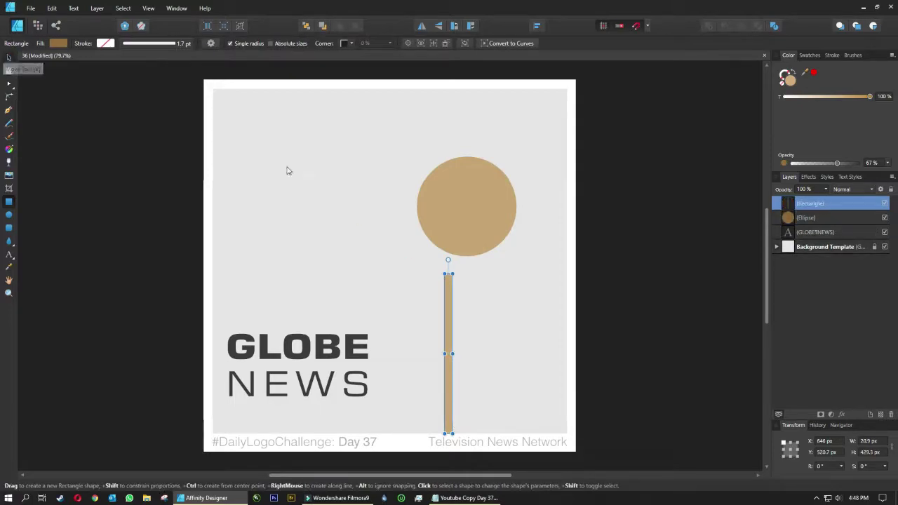
# - Reposition and widen the bar, then centre it under the circle
pyautogui.moveTo(467, 210); pyautogui.dragTo(450, 165)
pyautogui.moveTo(451, 373)
pyautogui.mouseDown()
pyautogui.moveTo(444, 321)
pyautogui.moveTo(441, 397)
pyautogui.mouseUp()
pyautogui.moveTo(445, 309)
pyautogui.mouseDown()
pyautogui.moveTo(468, 309)
pyautogui.moveTo(452, 284)
pyautogui.mouseUp()
pyautogui.keyDown('shift'); pyautogui.click(484, 160); pyautogui.keyUp('shift')
pyautogui.click(537, 25)
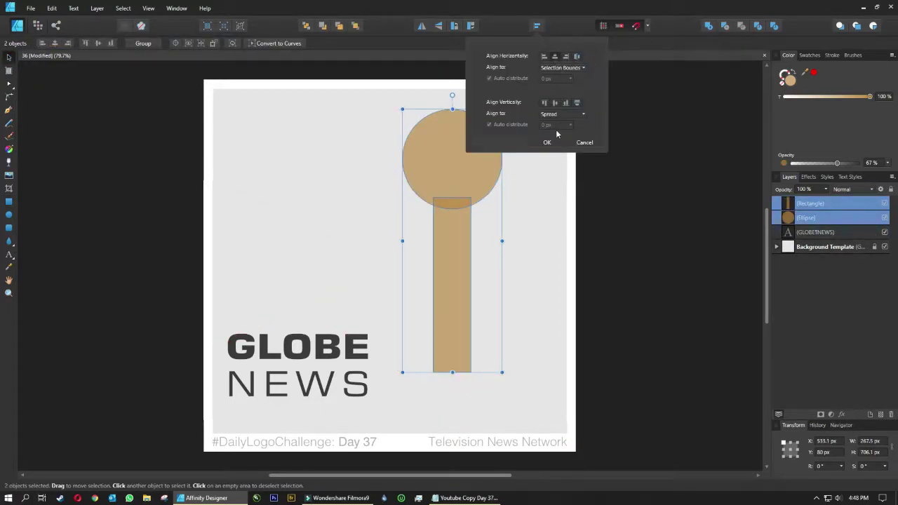
pyautogui.click(547, 142)
# - Convert the bar to a curve and pull its bottom-left node inward to taper it
pyautogui.click(458, 245)
pyautogui.click(9, 82)
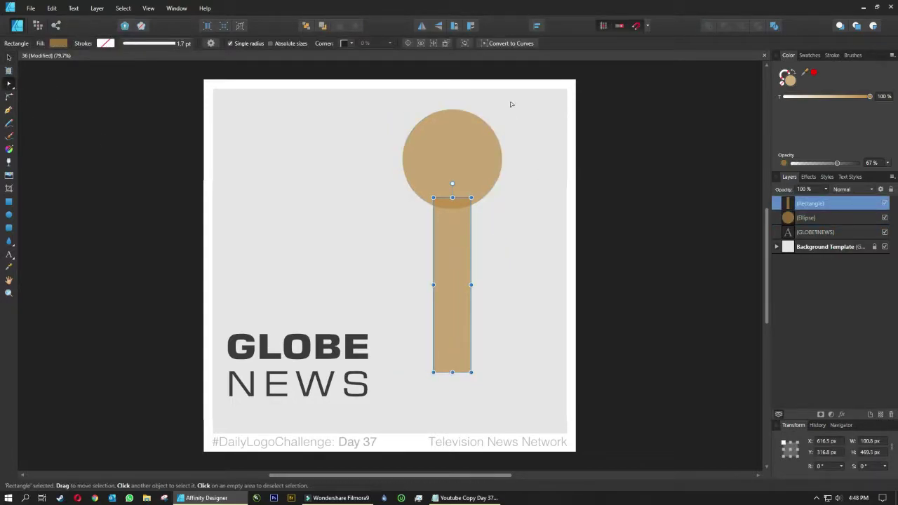
pyautogui.click(507, 42)
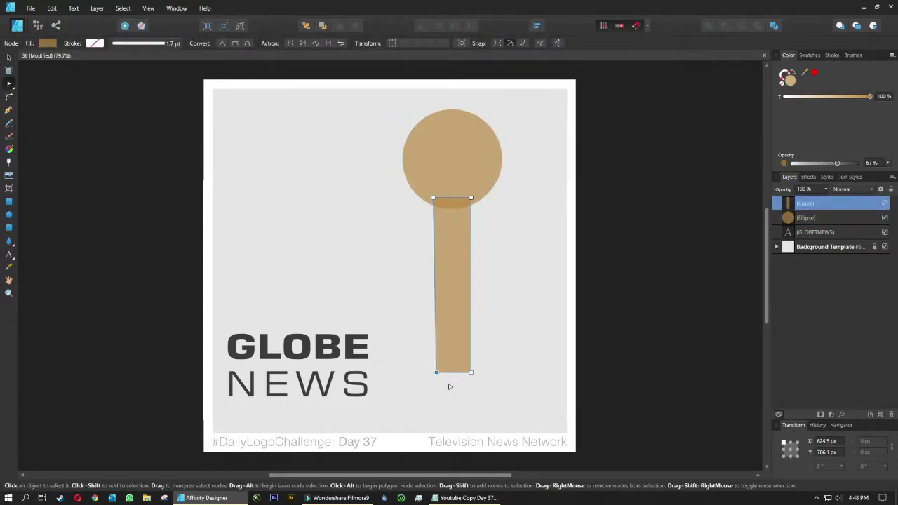
pyautogui.scroll(2, 449, 386)
pyautogui.moveTo(426, 370); pyautogui.dragTo(442, 371)
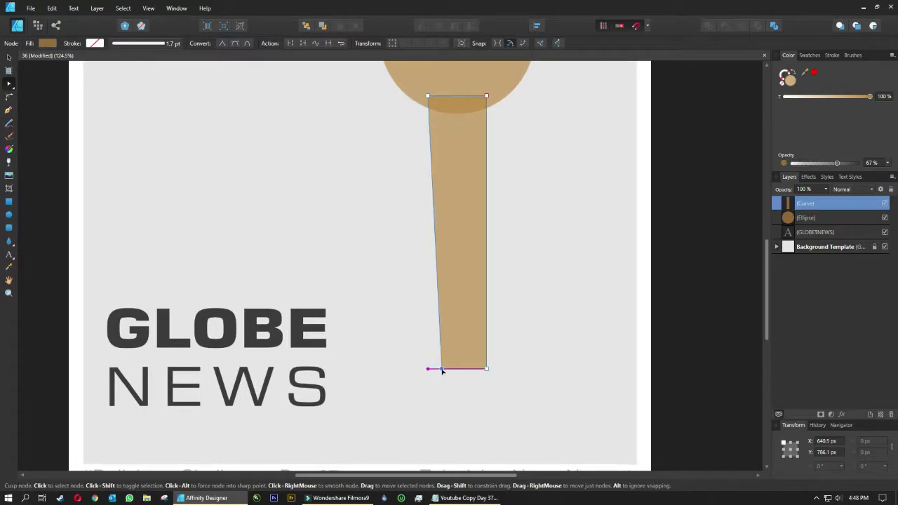
# - Subtract a rectangle from the bar's right half and duplicate the tapered sliver
pyautogui.press('m')
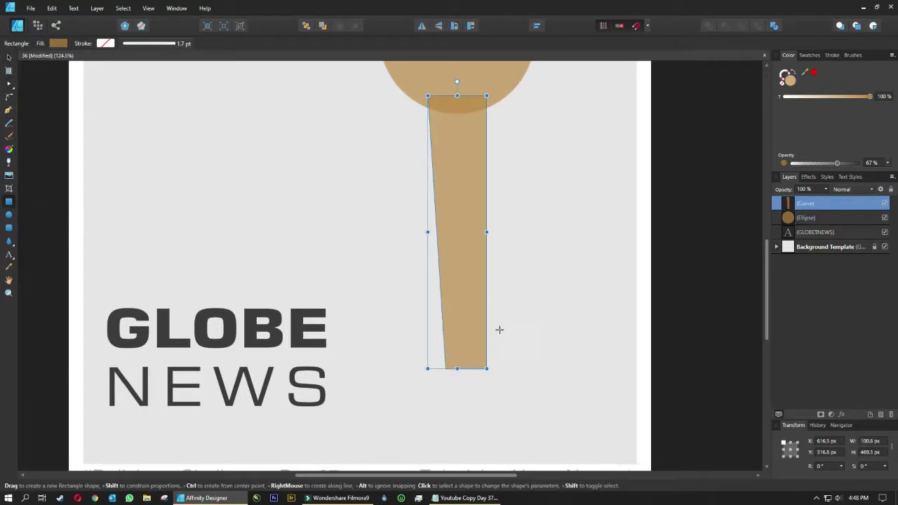
pyautogui.moveTo(534, 402)
pyautogui.mouseDown()
pyautogui.moveTo(456, 121)
pyautogui.moveTo(456, 85)
pyautogui.mouseUp()
pyautogui.press('v')
pyautogui.keyDown('shift'); pyautogui.click(441, 246); pyautogui.keyUp('shift')
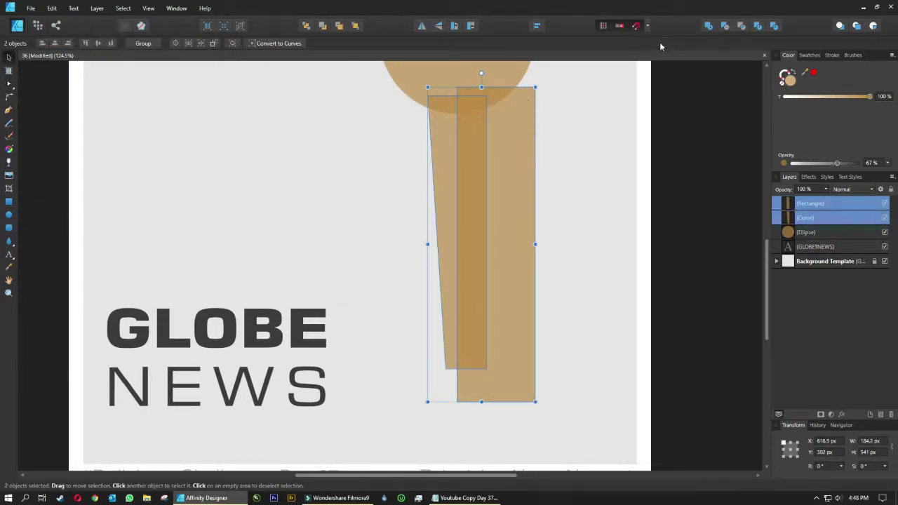
pyautogui.click(619, 25)
pyautogui.hotkey('ctrl', 'j')
# - Mirror the sliver copy and combine both halves into one symmetric tapered handle
pyautogui.click(422, 26)
pyautogui.moveTo(441, 120); pyautogui.dragTo(470, 120)
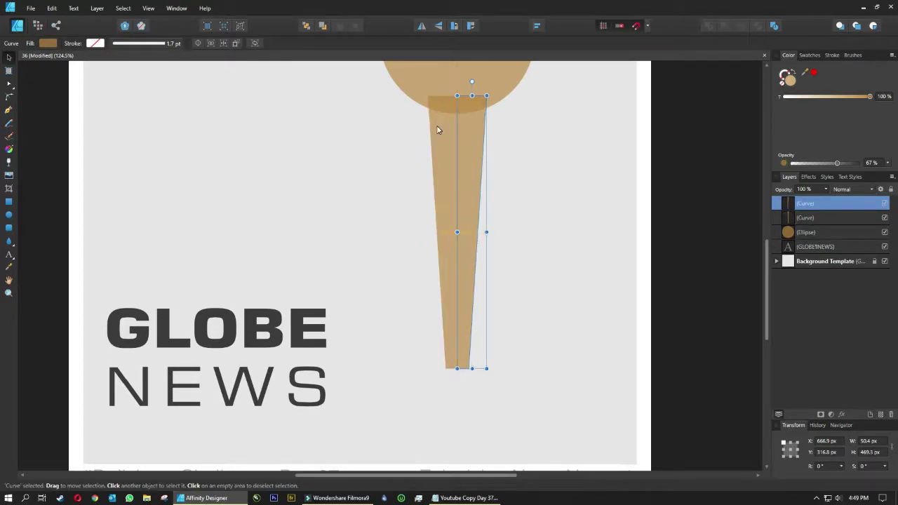
pyautogui.keyDown('shift'); pyautogui.click(437, 132); pyautogui.keyUp('shift')
pyautogui.click(707, 25)
pyautogui.hotkey('ctrl', 'z')
pyautogui.hotkey('ctrl', 'z')
pyautogui.keyDown('shift'); pyautogui.click(450, 141); pyautogui.keyUp('shift')
# - Widen the tapered handle slightly
pyautogui.scroll(-3, 615, 120)
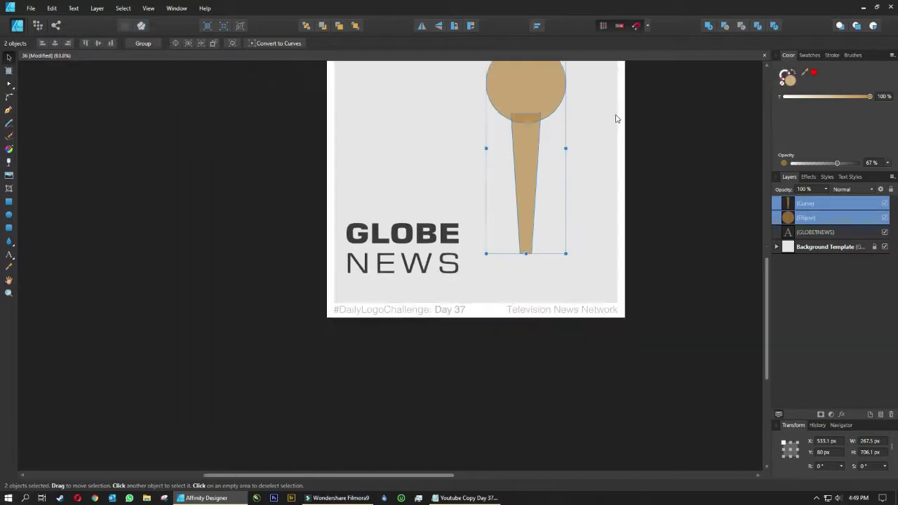
pyautogui.click(481, 274)
pyautogui.moveTo(489, 295); pyautogui.dragTo(493, 295)
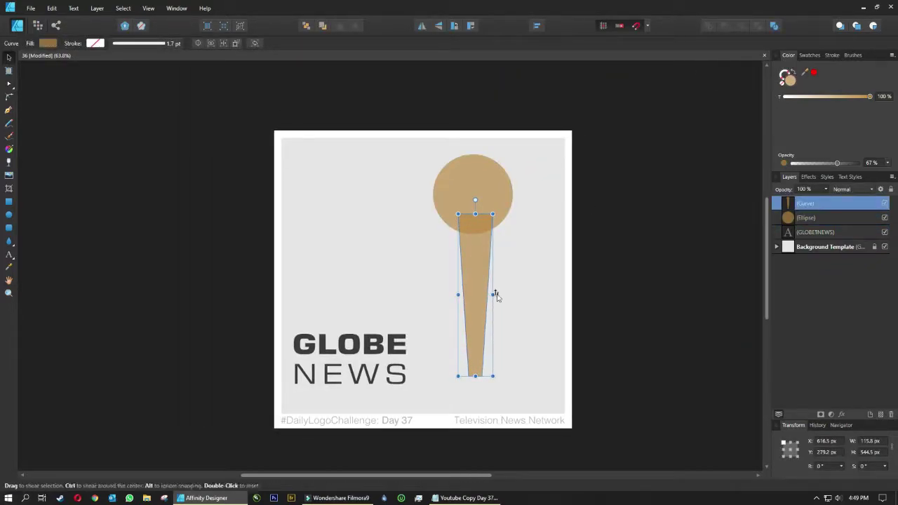
pyautogui.click(481, 370)
pyautogui.scroll(4, 481, 369)
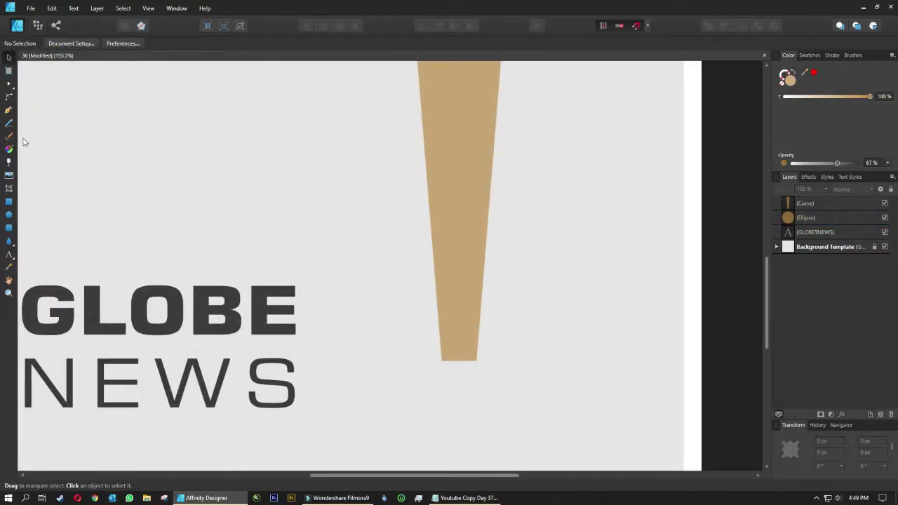
# - Drag the handle's bottom-right node outward to broaden its base
pyautogui.click(9, 85)
pyautogui.click(454, 354)
pyautogui.scroll(-3, 467, 296)
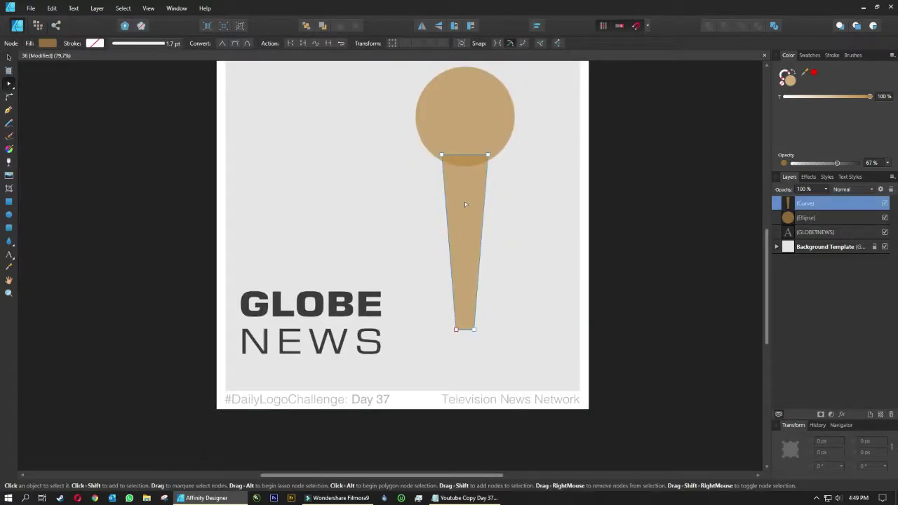
pyautogui.scroll(2, 462, 330)
pyautogui.click(446, 328)
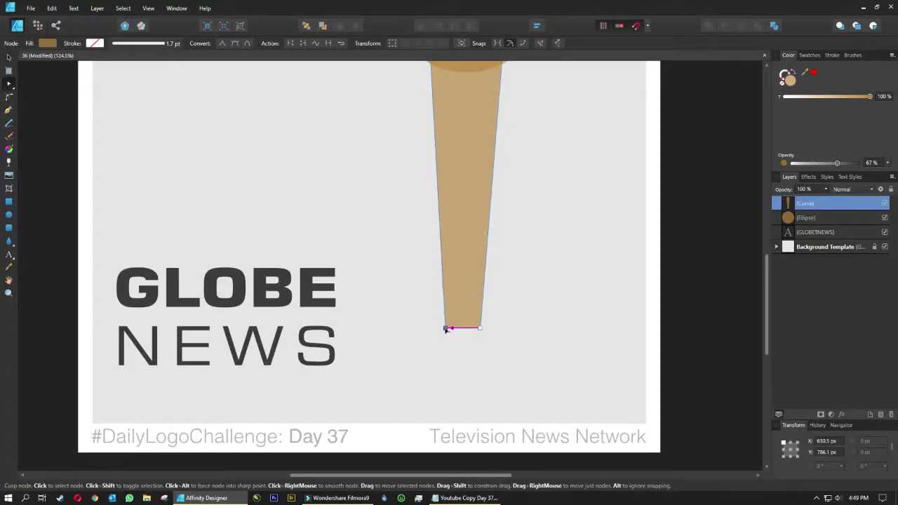
pyautogui.moveTo(479, 327); pyautogui.dragTo(485, 327)
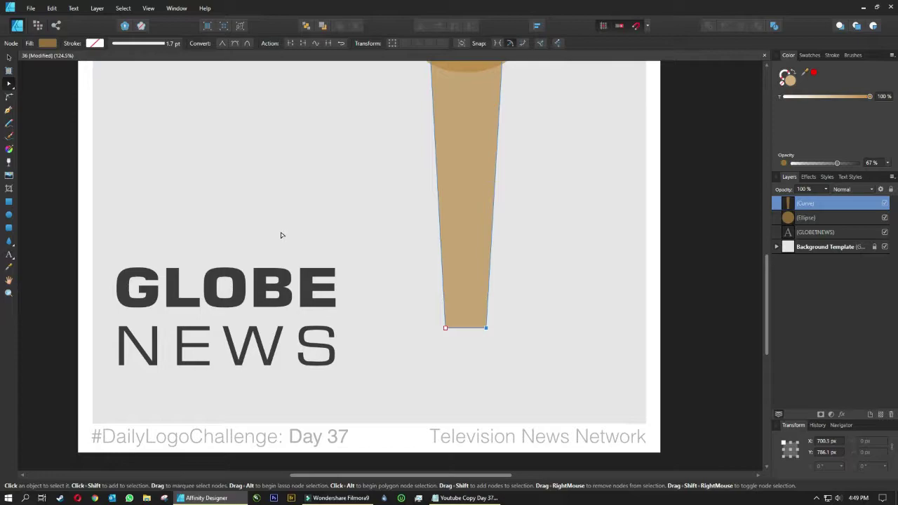
# - Draw a small rectangle below the handle and centre it horizontally with the handle
pyautogui.click(9, 201)
pyautogui.moveTo(444, 346); pyautogui.dragTo(473, 362)
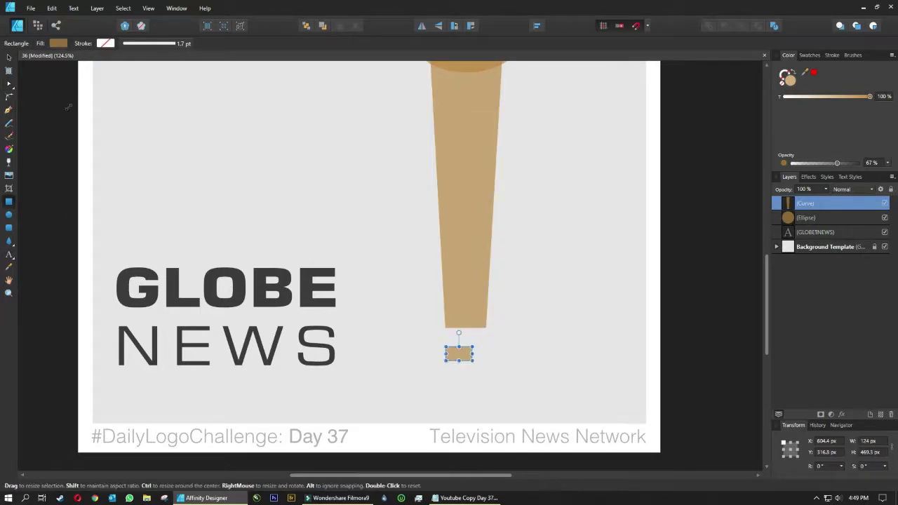
pyautogui.press('v')
pyautogui.keyDown('shift'); pyautogui.click(464, 129); pyautogui.keyUp('shift')
pyautogui.scroll(2, 420, 141)
pyautogui.click(537, 25)
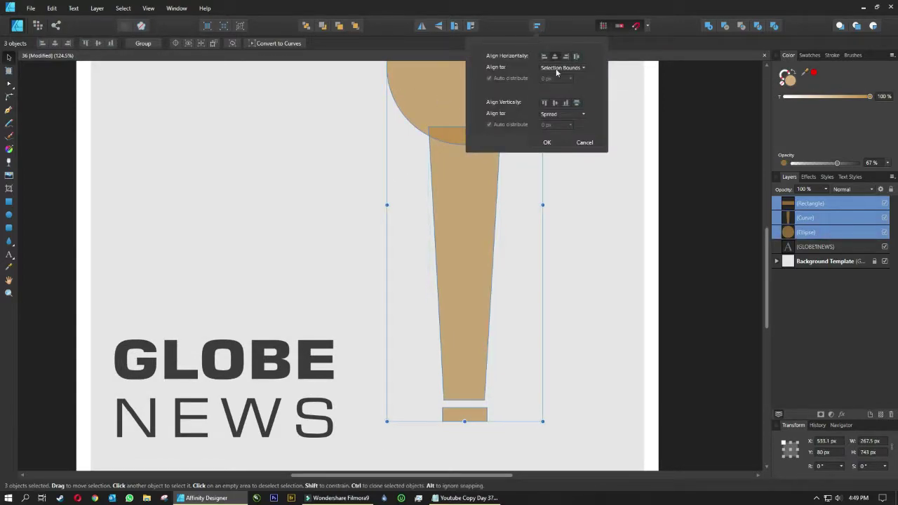
pyautogui.click(544, 143)
# - Move the small rectangle up against the handle, then delete it
pyautogui.click(570, 253)
pyautogui.scroll(3, 462, 398)
pyautogui.moveTo(462, 399)
pyautogui.mouseDown()
pyautogui.moveTo(460, 342)
pyautogui.moveTo(502, 356)
pyautogui.mouseUp()
pyautogui.doubleClick(472, 284)
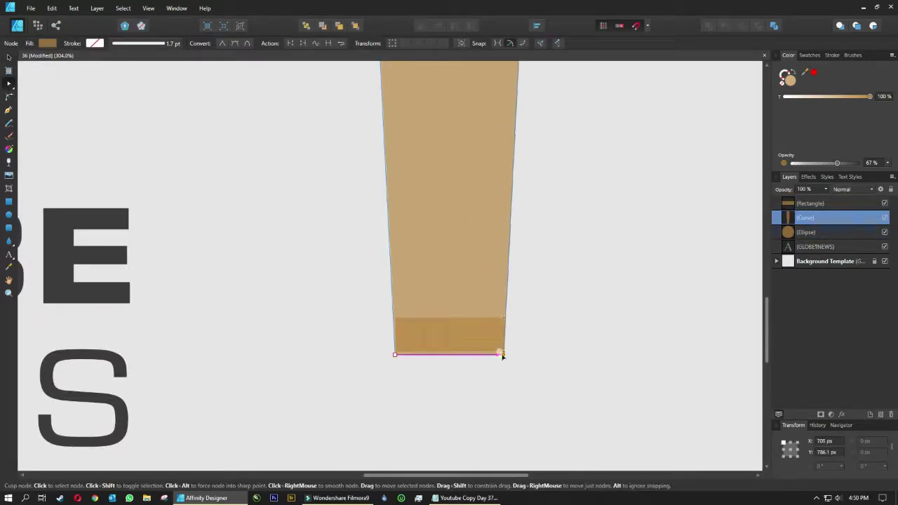
pyautogui.press('v')
pyautogui.scroll(3, 497, 345)
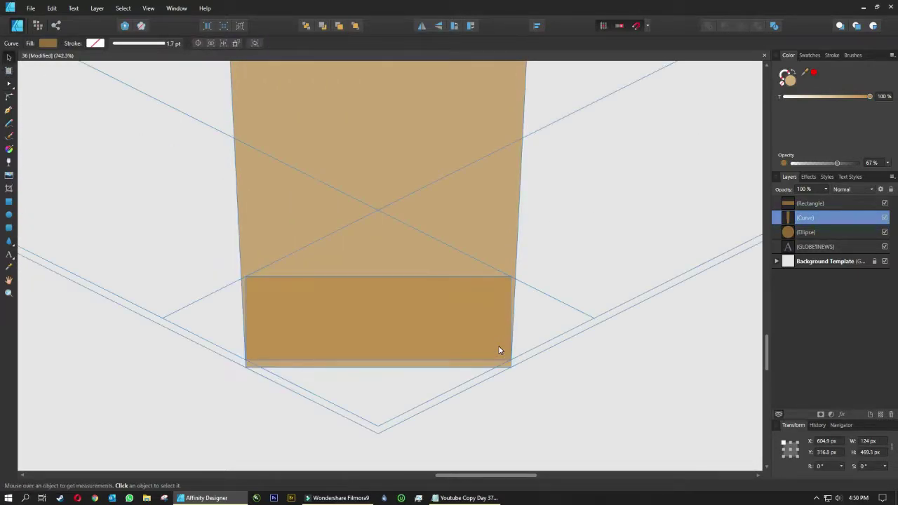
pyautogui.click(459, 316)
pyautogui.press('Delete')
# - Draw a thin, long stick bar directly under the handle
pyautogui.click(9, 280)
pyautogui.hotkey('ctrl', '0')
pyautogui.click(9, 202)
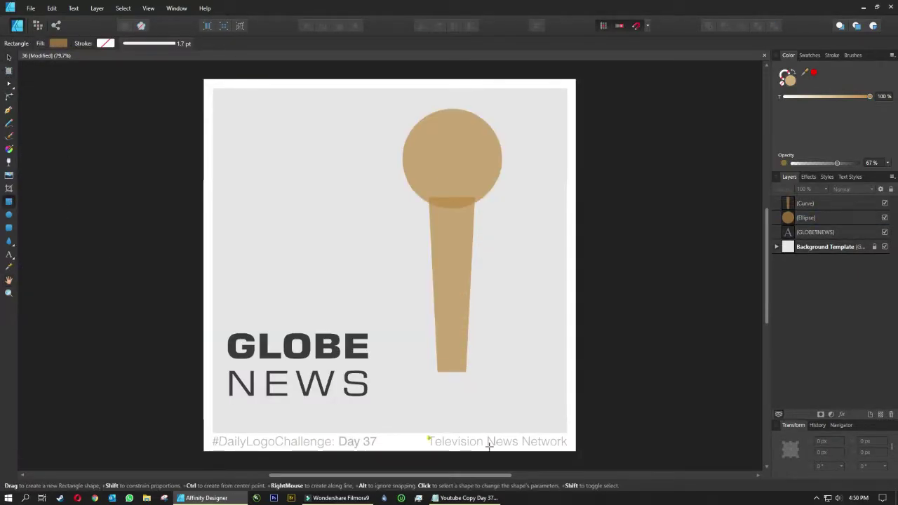
pyautogui.scroll(3, 453, 355)
pyautogui.moveTo(473, 356); pyautogui.dragTo(433, 277)
pyautogui.moveTo(472, 316); pyautogui.dragTo(446, 316)
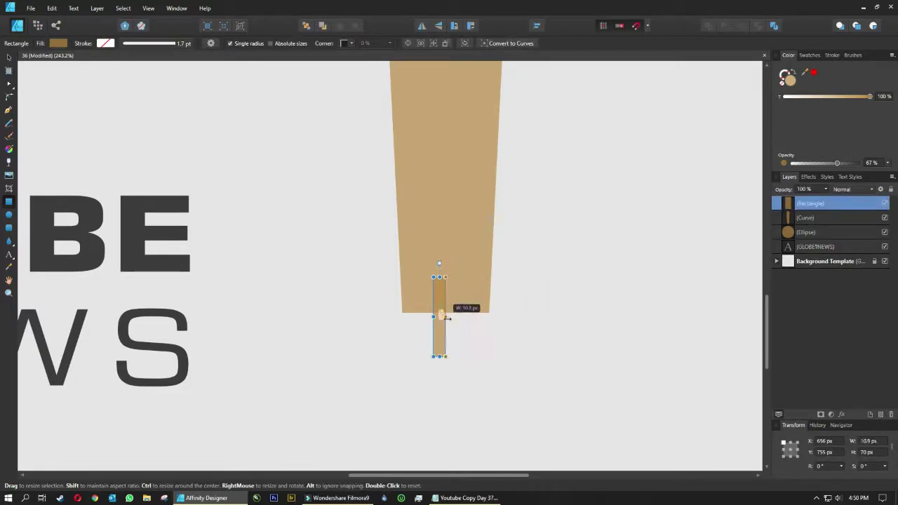
pyautogui.moveTo(438, 356); pyautogui.dragTo(439, 416)
pyautogui.moveTo(439, 327); pyautogui.dragTo(446, 327)
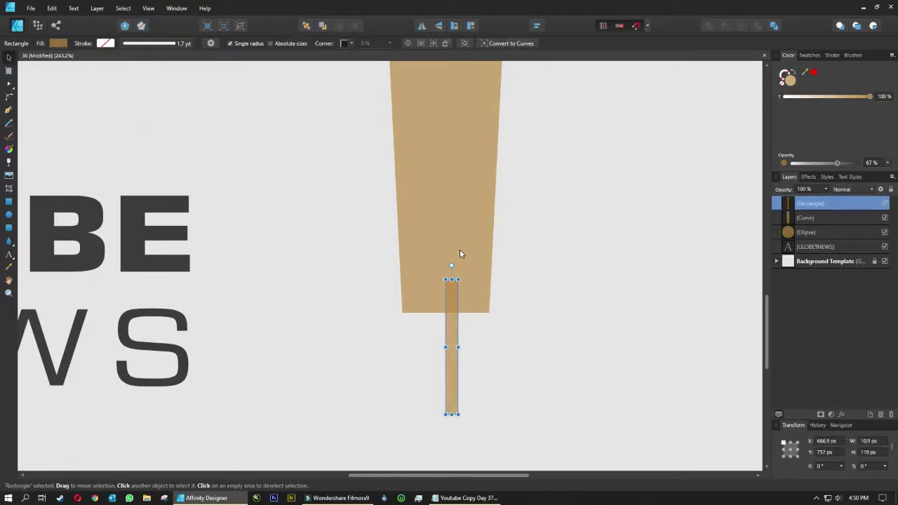
# - Centre the stick, handle and head, then Add them into one shape
pyautogui.keyDown('shift'); pyautogui.click(459, 250); pyautogui.keyUp('shift')
pyautogui.hotkey('ctrl', '0')
pyautogui.keyDown('shift'); pyautogui.click(477, 144); pyautogui.keyUp('shift')
pyautogui.click(536, 25)
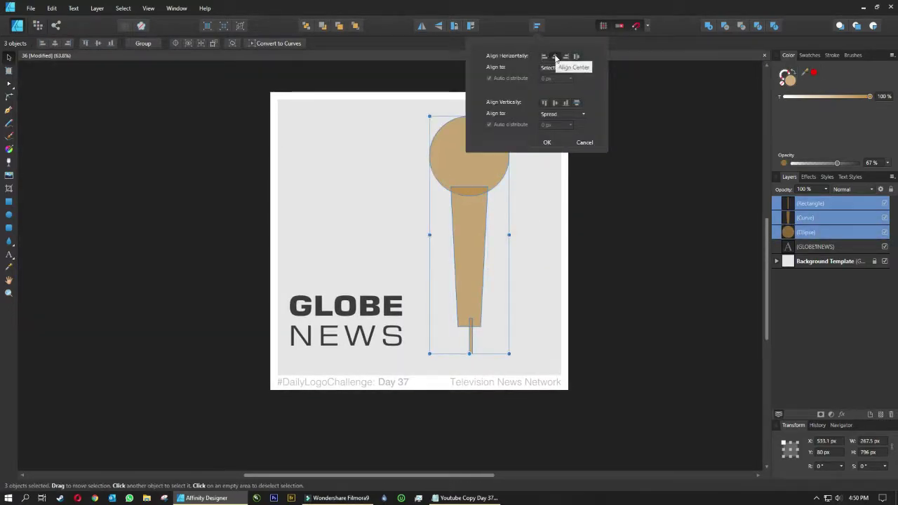
pyautogui.click(566, 57)
pyautogui.click(709, 26)
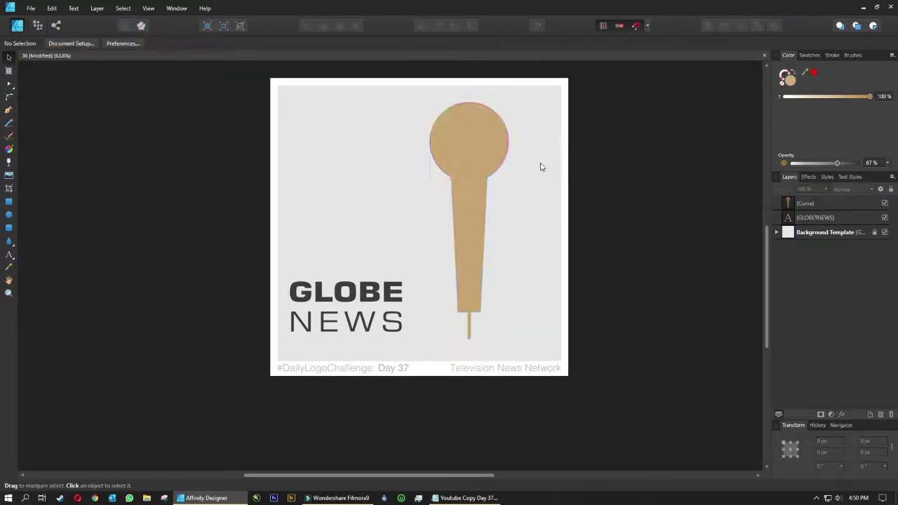
pyautogui.scroll(1, 471, 182)
# - Round the corners where the handle meets the head and the stick
pyautogui.click(10, 96)
pyautogui.scroll(2, 439, 185)
pyautogui.moveTo(542, 160); pyautogui.dragTo(509, 180)
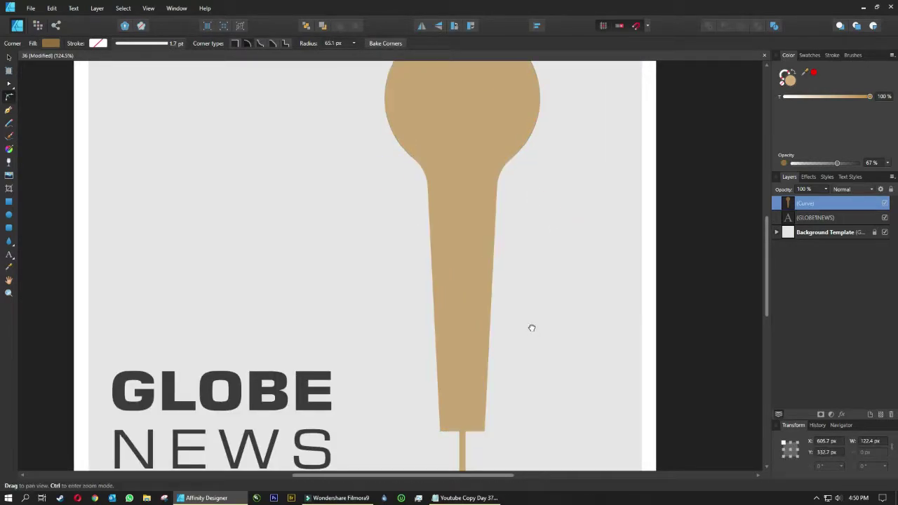
pyautogui.scroll(2, 490, 302)
pyautogui.click(435, 254)
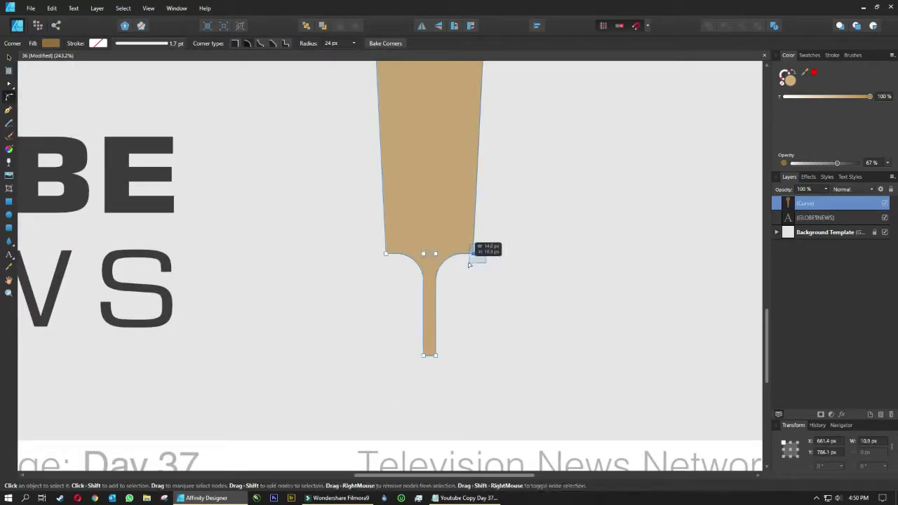
pyautogui.click(473, 253)
pyautogui.keyDown('shift'); pyautogui.click(386, 253); pyautogui.keyUp('shift')
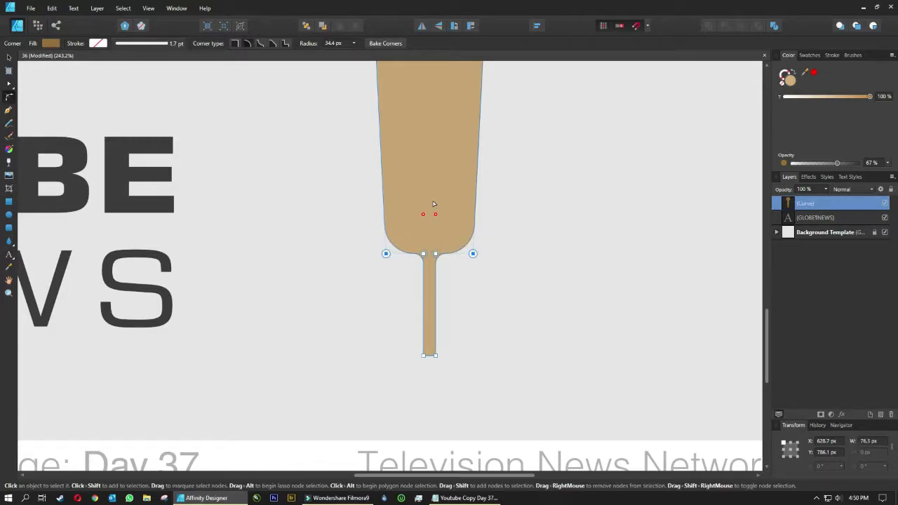
pyautogui.moveTo(470, 335); pyautogui.dragTo(424, 357)
pyautogui.click(451, 286)
# - Subtract a thin horizontal bar from the microphone head to cut a slit
pyautogui.scroll(-5, 491, 315)
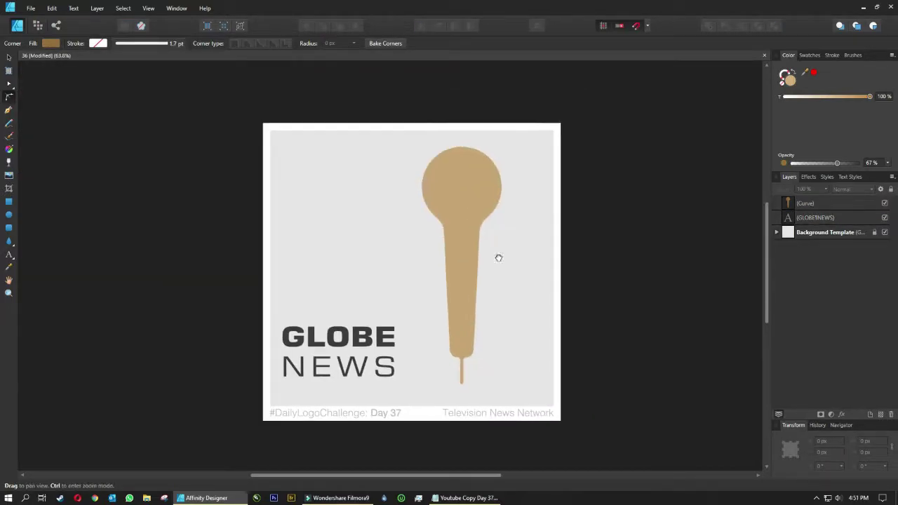
pyautogui.press('m')
pyautogui.scroll(5, 429, 173)
pyautogui.moveTo(340, 165); pyautogui.dragTo(618, 183)
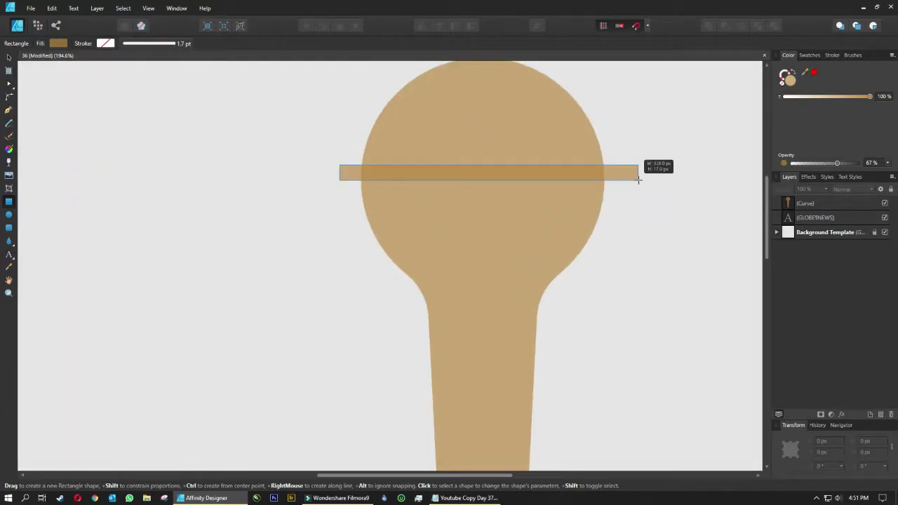
pyautogui.press('v')
pyautogui.moveTo(478, 165); pyautogui.dragTo(478, 174)
pyautogui.moveTo(498, 185)
pyautogui.mouseDown()
pyautogui.moveTo(520, 185)
pyautogui.moveTo(507, 188)
pyautogui.moveTo(540, 155)
pyautogui.mouseUp()
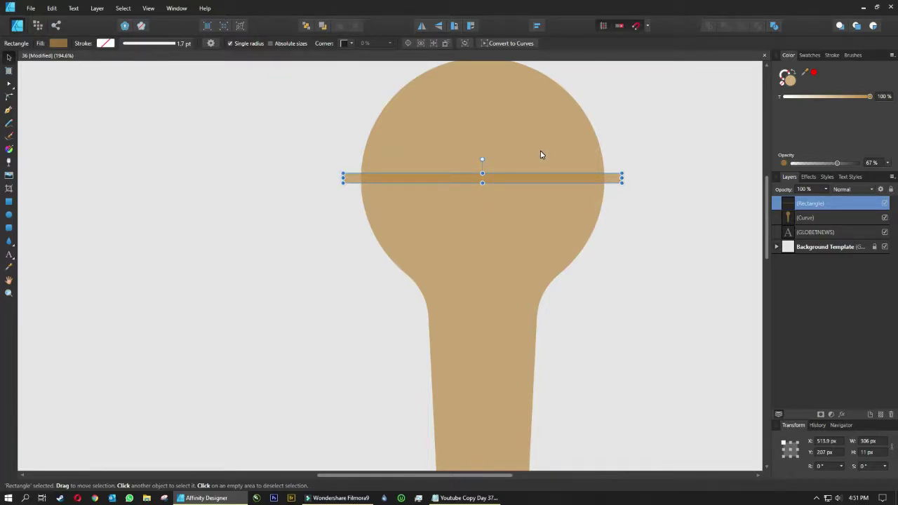
pyautogui.keyDown('shift'); pyautogui.click(540, 154); pyautogui.keyUp('shift')
pyautogui.click(619, 25)
pyautogui.click(629, 136)
# - Centre GLOBE NEWS horizontally and vertically on the microphone
pyautogui.scroll(-5, 561, 140)
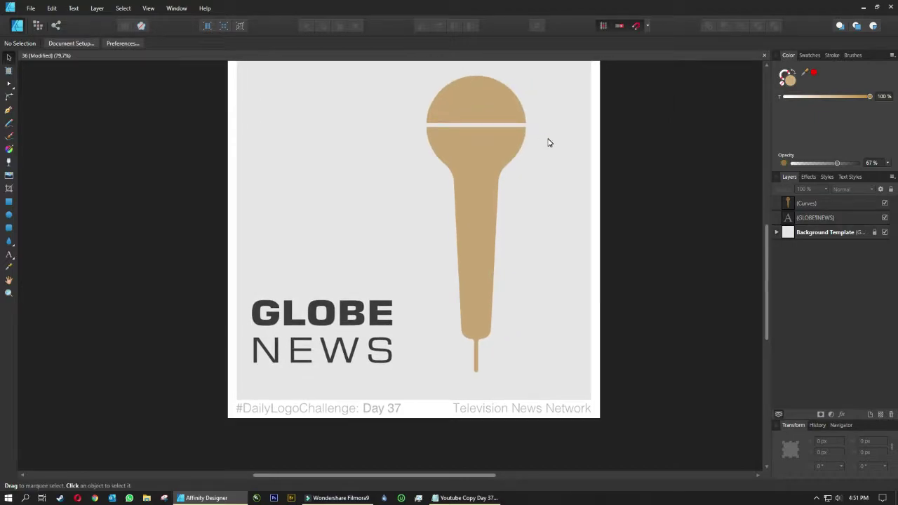
pyautogui.click(380, 301)
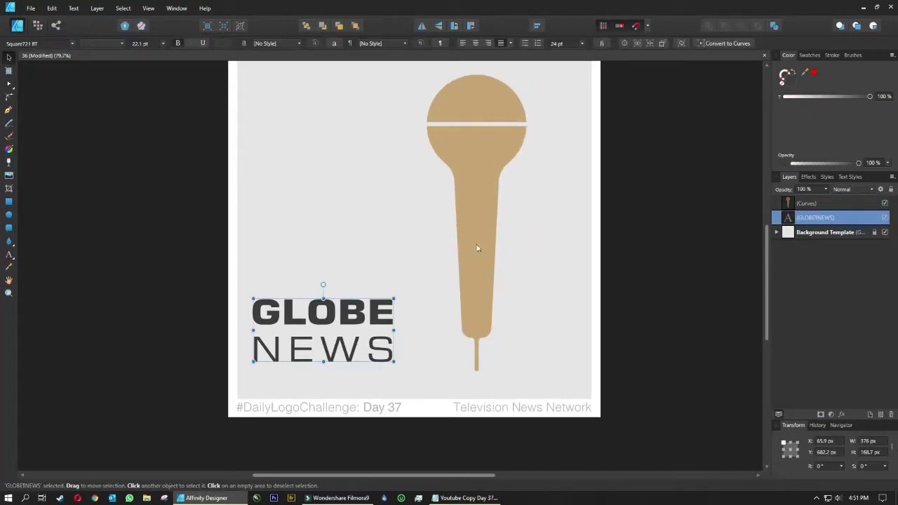
pyautogui.keyDown('shift'); pyautogui.click(477, 249); pyautogui.keyUp('shift')
pyautogui.click(537, 25)
pyautogui.click(557, 56)
pyautogui.click(557, 94)
pyautogui.click(521, 209)
# - Bring GLOBE NEWS to the front and nudge it up over the microphone
pyautogui.click(421, 217)
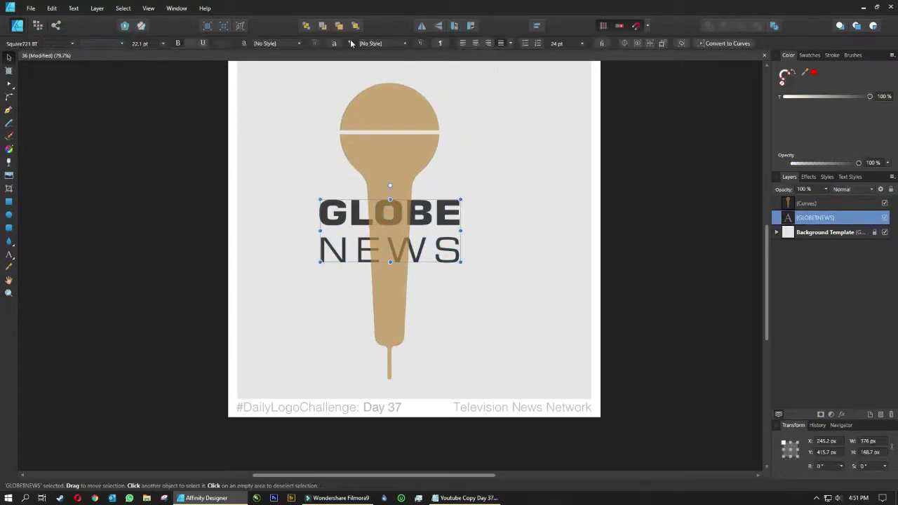
pyautogui.hotkey('ctrl', 'shift', ']')
pyautogui.moveTo(427, 224); pyautogui.dragTo(428, 194)
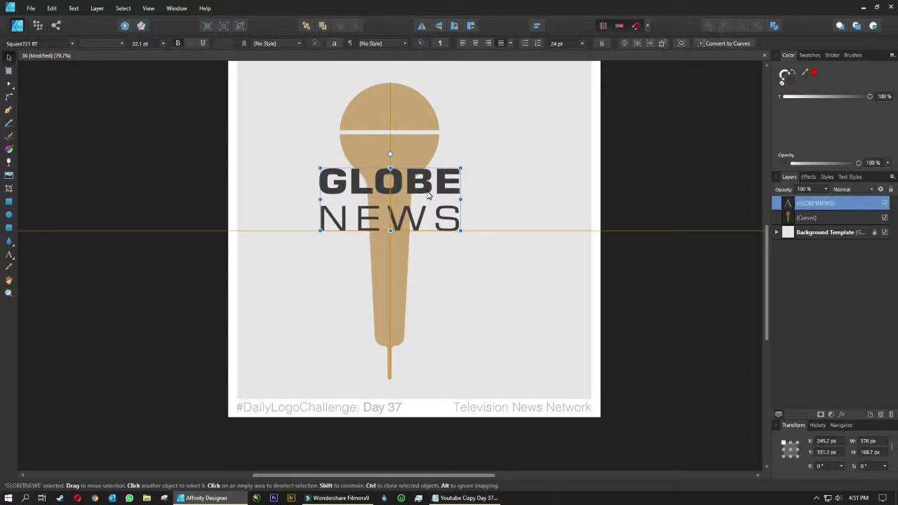
pyautogui.hotkey('ctrl', 'd')
pyautogui.scroll(2, 428, 193)
pyautogui.scroll(2, 428, 194)
# - Draw a wide tan rectangle bar just above the GLOBE lettering
pyautogui.press('m')
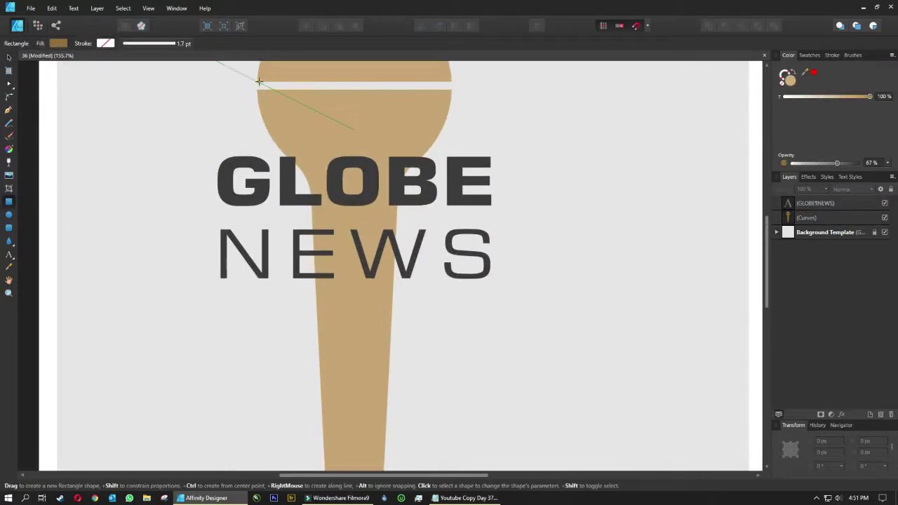
pyautogui.moveTo(281, 92)
pyautogui.mouseDown()
pyautogui.moveTo(279, 225)
pyautogui.moveTo(600, 225)
pyautogui.moveTo(629, 246)
pyautogui.mouseUp()
pyautogui.scroll(3, 309, 91)
pyautogui.scroll(-4, 282, 139)
pyautogui.scroll(3, 279, 137)
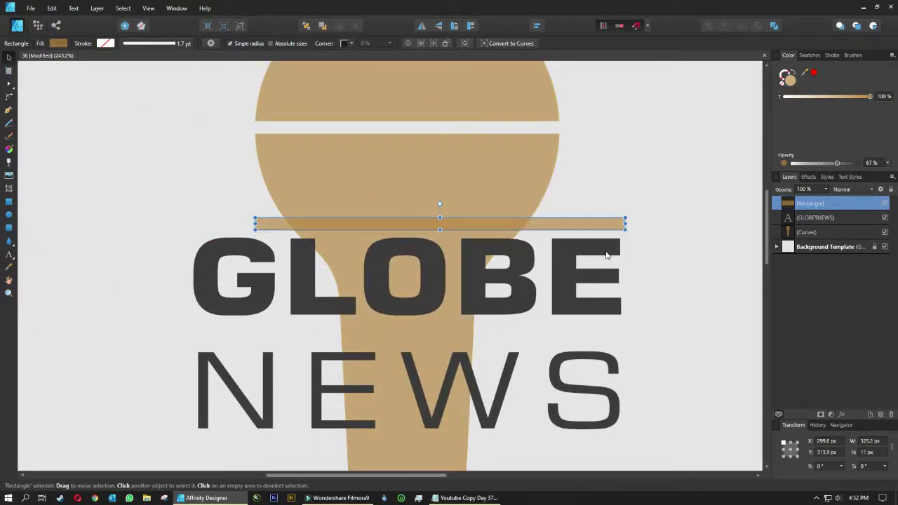
# - Enlarge the NEWS font size and convert the GLOBE NEWS text to curves
pyautogui.click(607, 256)
pyautogui.scroll(1, 452, 307)
pyautogui.doubleClick(407, 400)
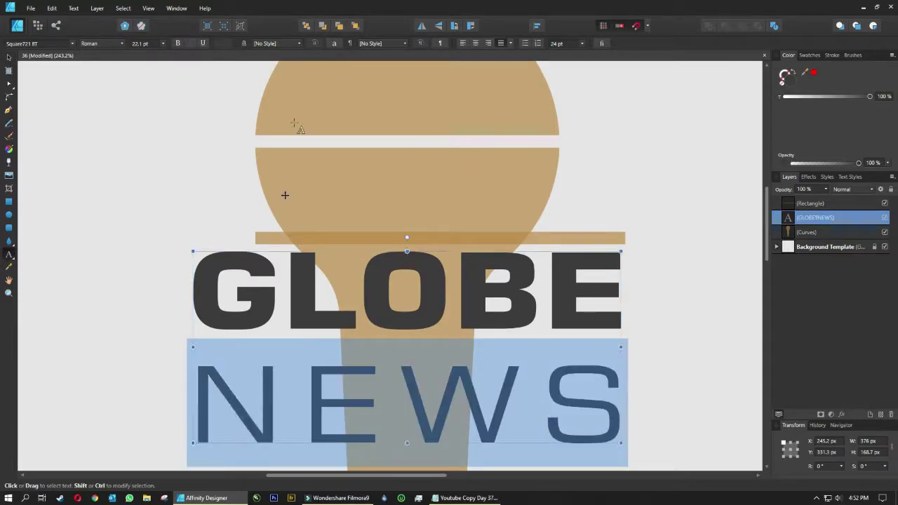
pyautogui.click(145, 44)
pyautogui.press('Return')
pyautogui.press('Escape')
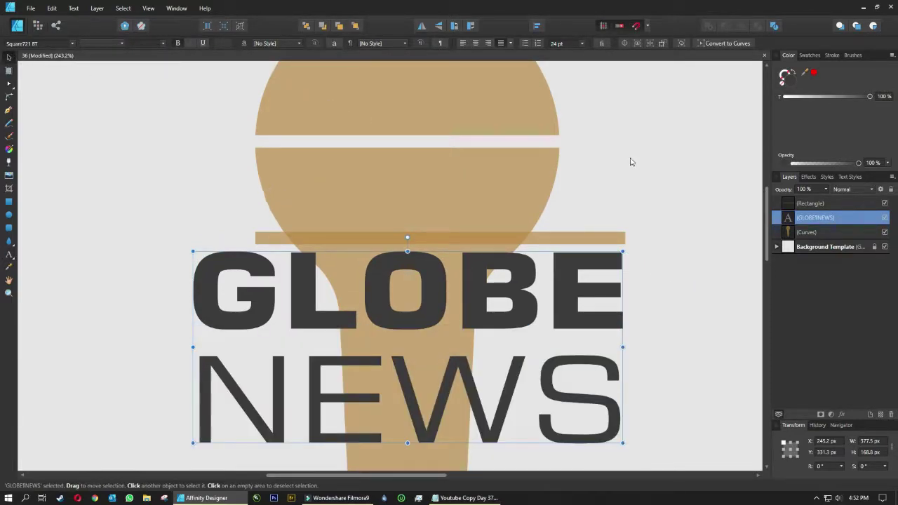
pyautogui.click(725, 44)
# - Merge the GLOBE letters into one shape and the NEWS letters into another
pyautogui.moveTo(638, 245); pyautogui.dragTo(156, 343)
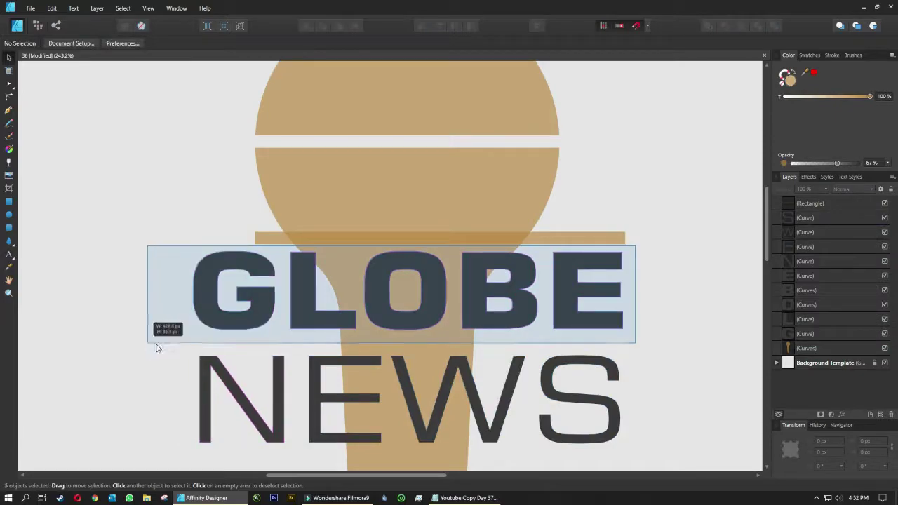
pyautogui.click(774, 25)
pyautogui.moveTo(662, 334); pyautogui.dragTo(184, 451)
pyautogui.click(775, 25)
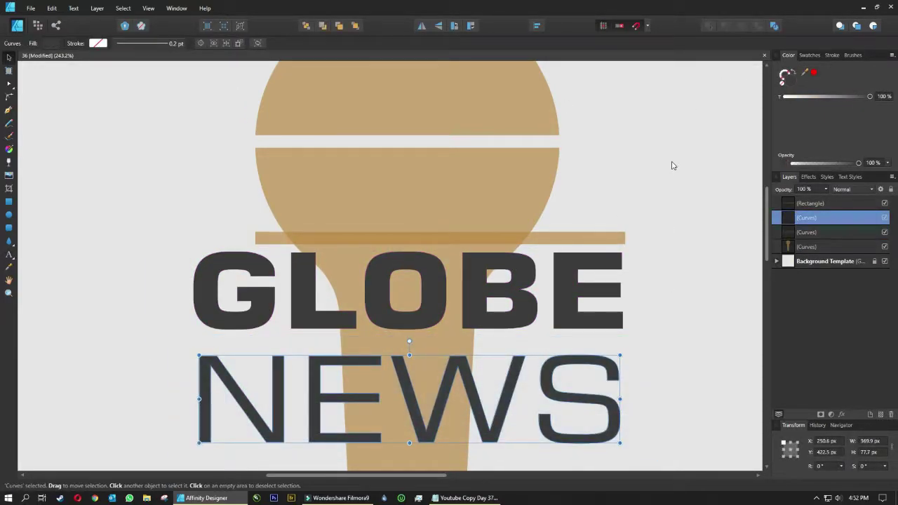
pyautogui.click(671, 164)
# - Fit the tan bar to the lettering's width and copy it below GLOBE
pyautogui.click(597, 238)
pyautogui.moveTo(624, 238); pyautogui.dragTo(569, 233)
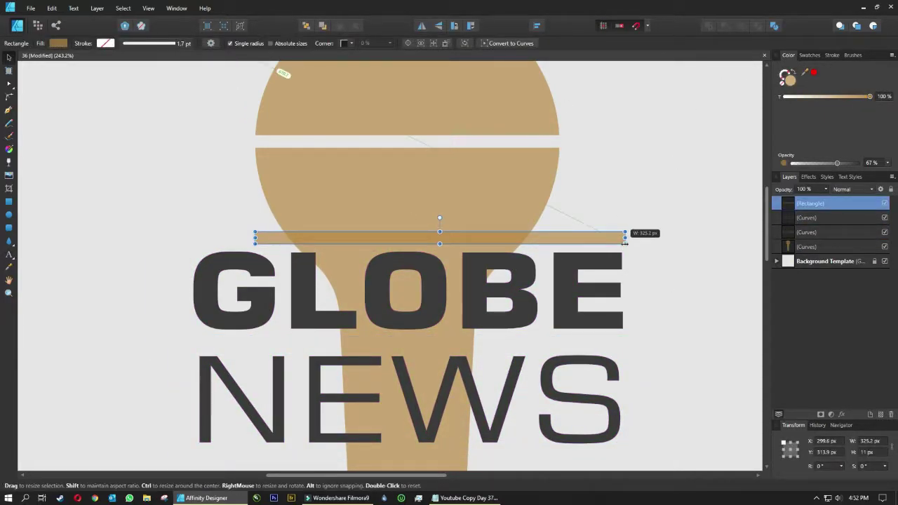
pyautogui.moveTo(255, 237); pyautogui.dragTo(193, 237)
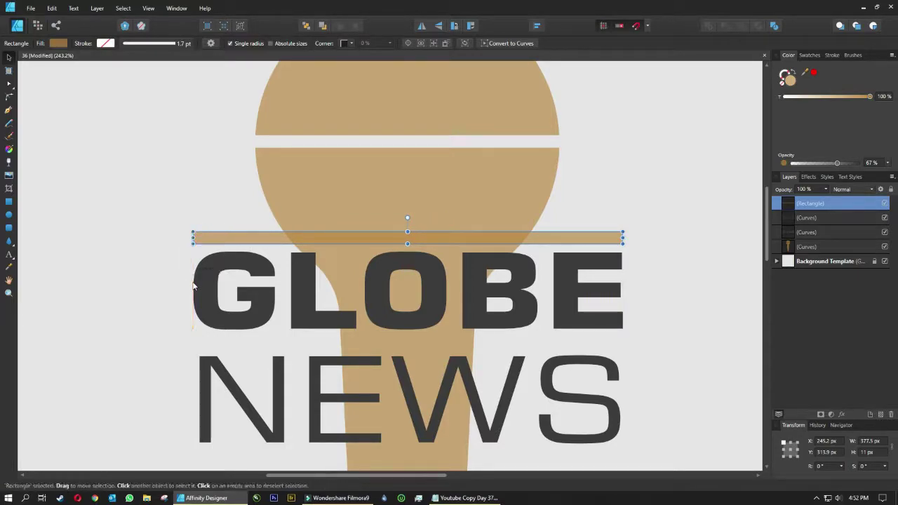
pyautogui.moveTo(460, 239); pyautogui.dragTo(475, 344)
# - Add another tan bar below NEWS and stretch it up into a panel covering NEWS
pyautogui.moveTo(662, 377); pyautogui.dragTo(664, 254)
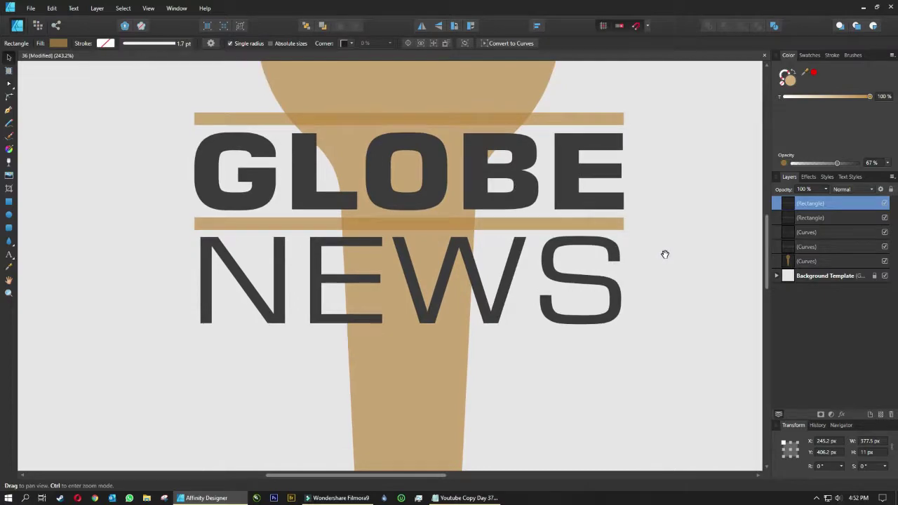
pyautogui.click(575, 282)
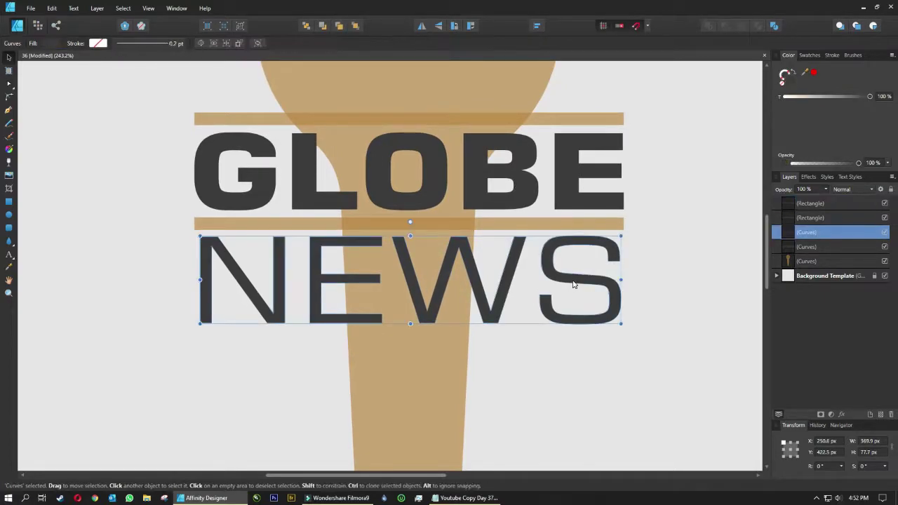
pyautogui.moveTo(575, 283); pyautogui.dragTo(575, 270)
pyautogui.hotkey('ctrl', 'z')
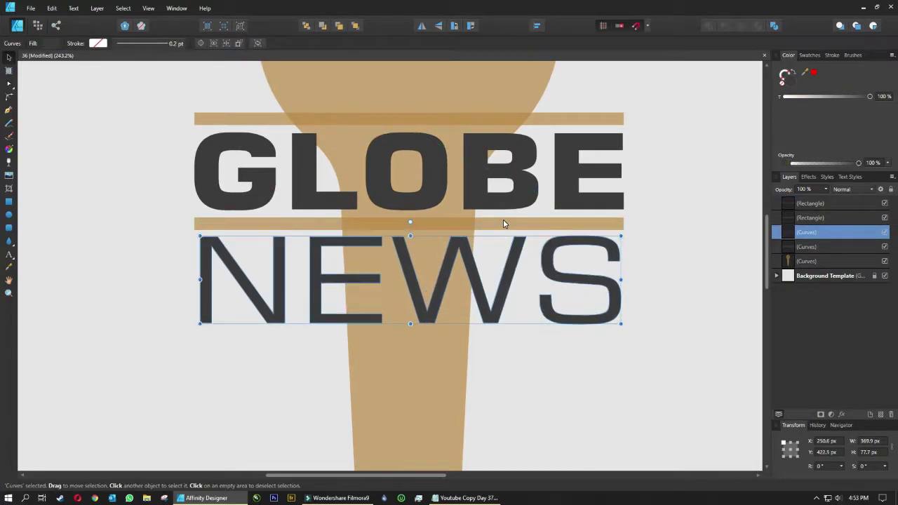
pyautogui.moveTo(503, 220); pyautogui.dragTo(501, 332)
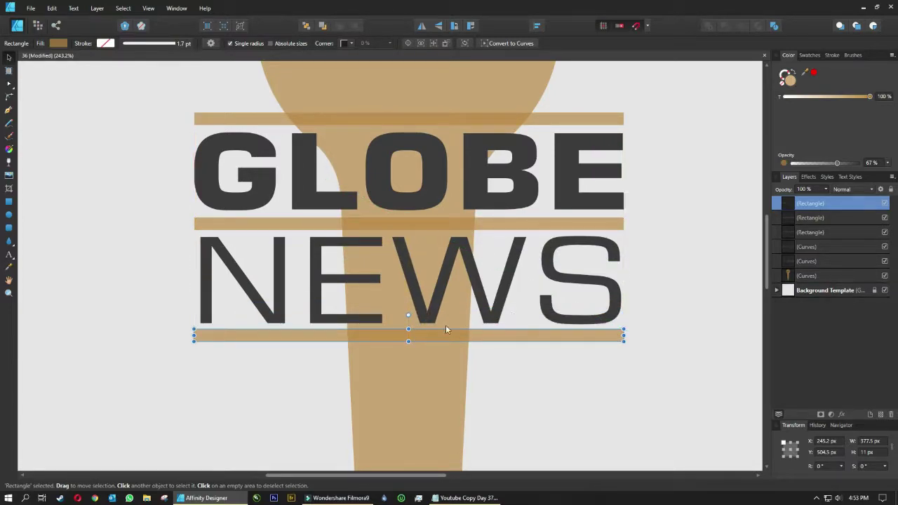
pyautogui.moveTo(408, 329); pyautogui.dragTo(409, 219)
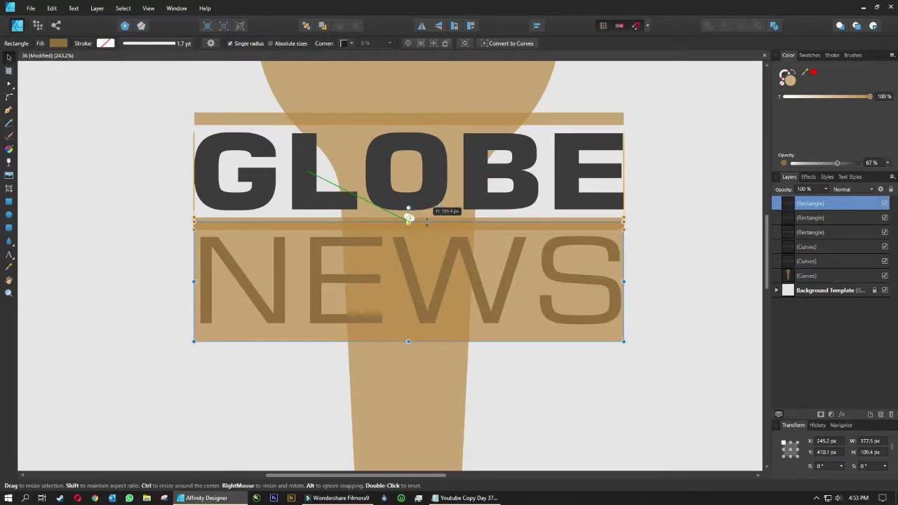
# - Merge the under-GLOBE bar with the NEWS panel and widen them with the top bar
pyautogui.moveTo(408, 219); pyautogui.dragTo(409, 219)
pyautogui.keyDown('shift'); pyautogui.click(444, 223); pyautogui.keyUp('shift')
pyautogui.click(707, 25)
pyautogui.click(9, 83)
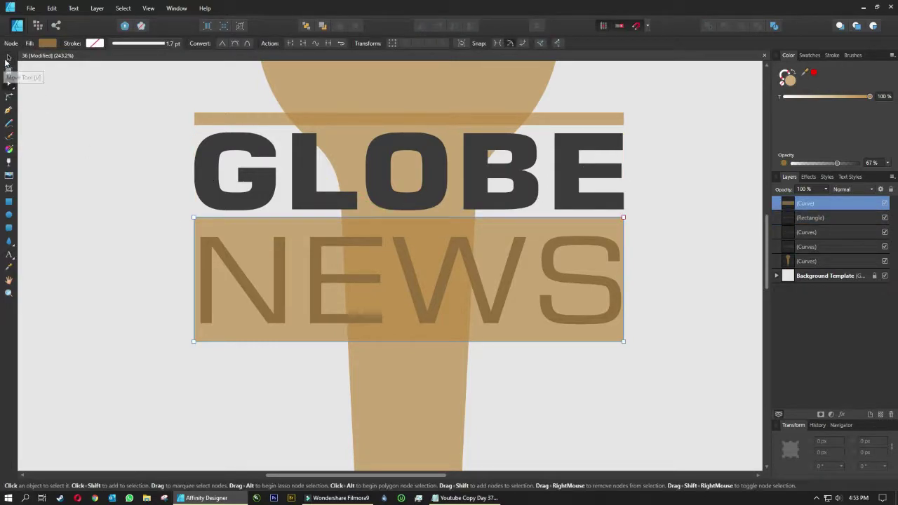
pyautogui.click(8, 56)
pyautogui.keyDown('shift'); pyautogui.click(352, 117); pyautogui.keyUp('shift')
pyautogui.moveTo(623, 226); pyautogui.dragTo(642, 227)
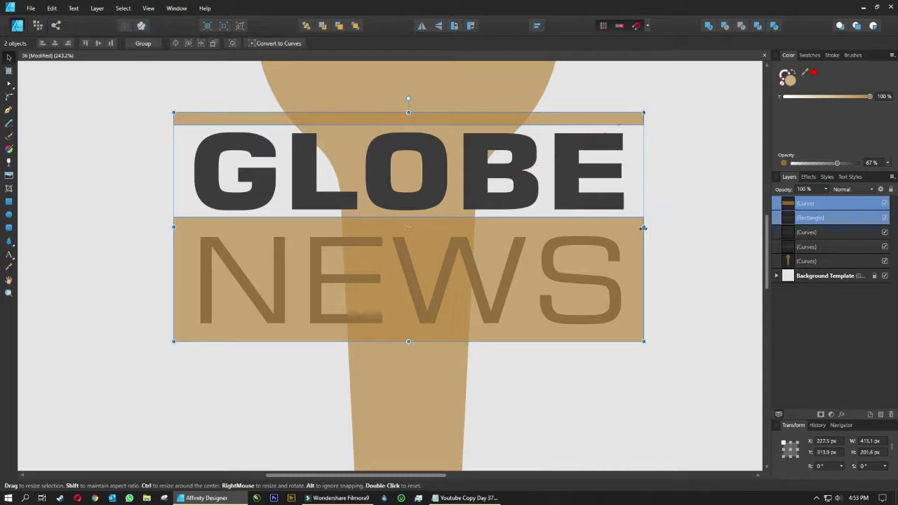
# - Combine the top bar and panel, rounding their outer corners to about 17 px
pyautogui.click(627, 121)
pyautogui.keyDown('shift'); pyautogui.click(633, 223); pyautogui.keyUp('shift')
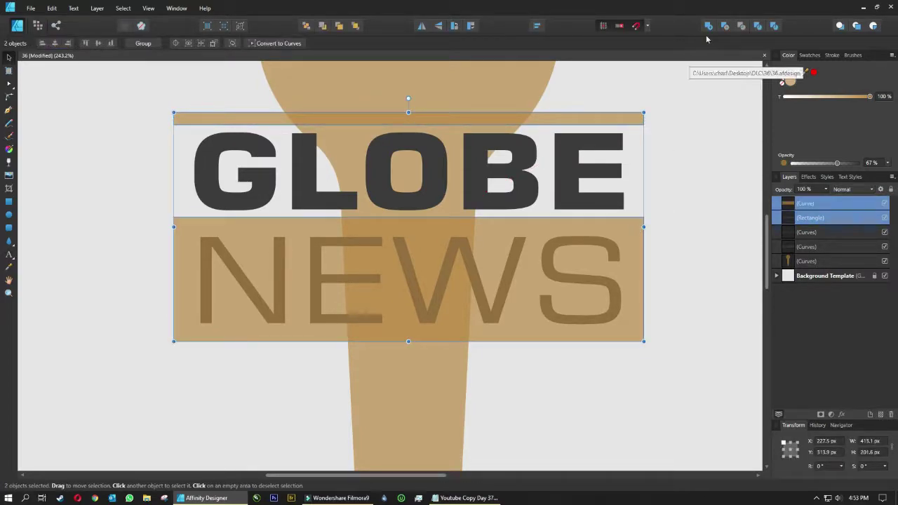
pyautogui.click(708, 25)
pyautogui.click(9, 96)
pyautogui.moveTo(152, 106); pyautogui.dragTo(660, 118)
pyautogui.moveTo(670, 324); pyautogui.dragTo(169, 347)
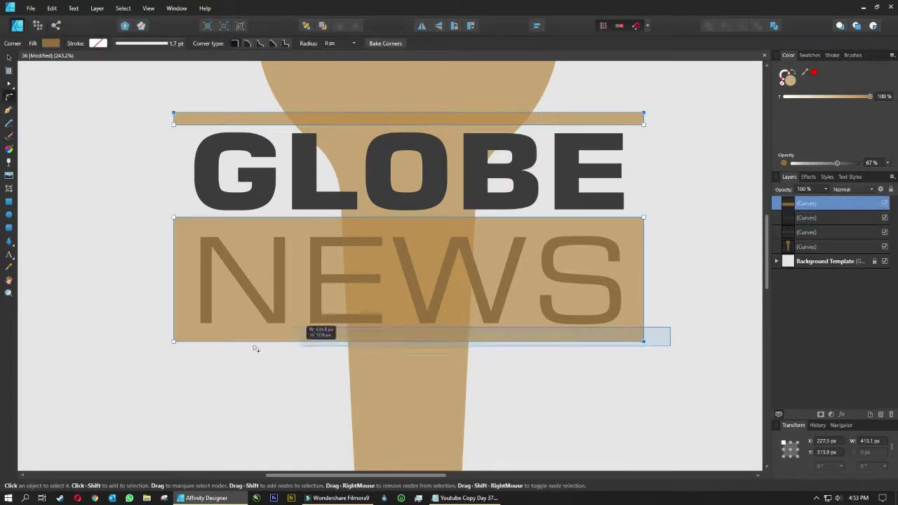
pyautogui.moveTo(279, 307); pyautogui.dragTo(214, 343)
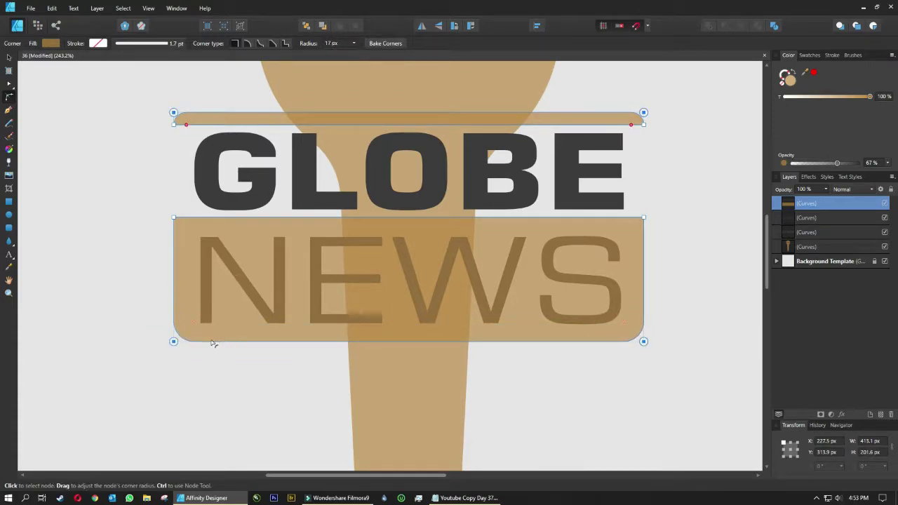
# - Bring the NEWS lettering in front of the tan panel
pyautogui.press('v')
pyautogui.click(110, 160)
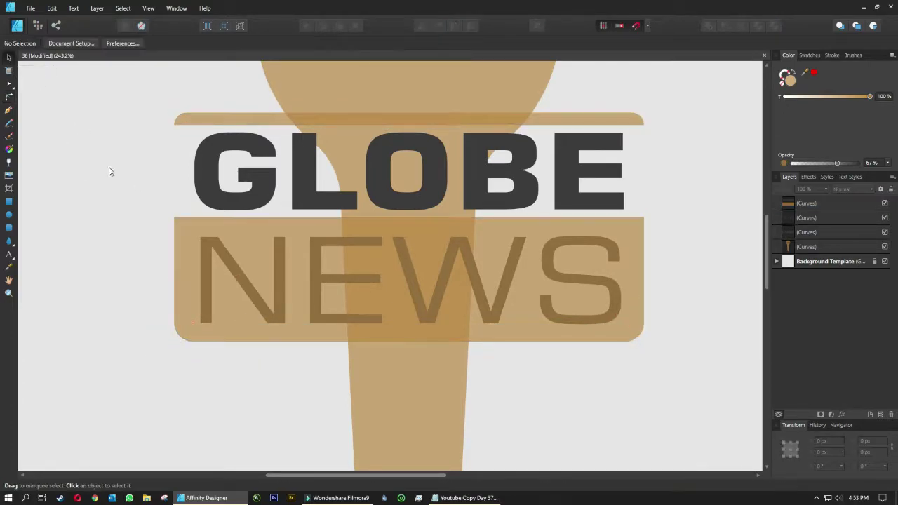
pyautogui.moveTo(128, 203); pyautogui.dragTo(678, 334)
pyautogui.hotkey('ctrl', 'shift', ']')
# - Cut NEWS out of the panel and subtract a rectangle from the microphone behind GLOBE
pyautogui.keyDown('shift'); pyautogui.click(540, 206); pyautogui.keyUp('shift')
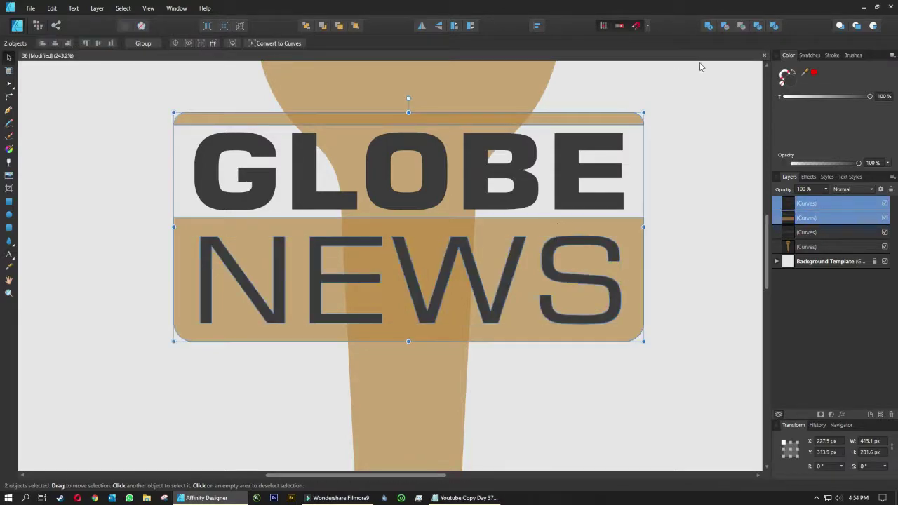
pyautogui.click(724, 25)
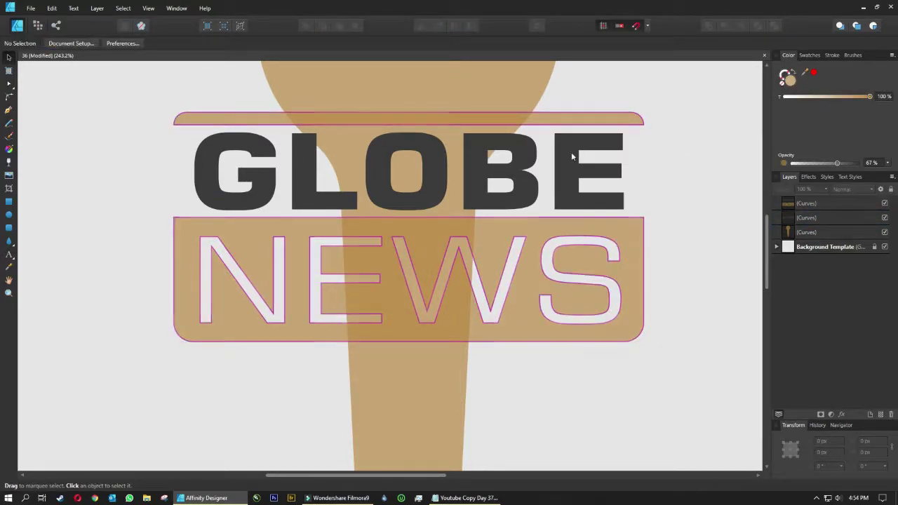
pyautogui.click(8, 201)
pyautogui.moveTo(194, 117)
pyautogui.mouseDown()
pyautogui.moveTo(531, 284)
pyautogui.moveTo(565, 335)
pyautogui.mouseUp()
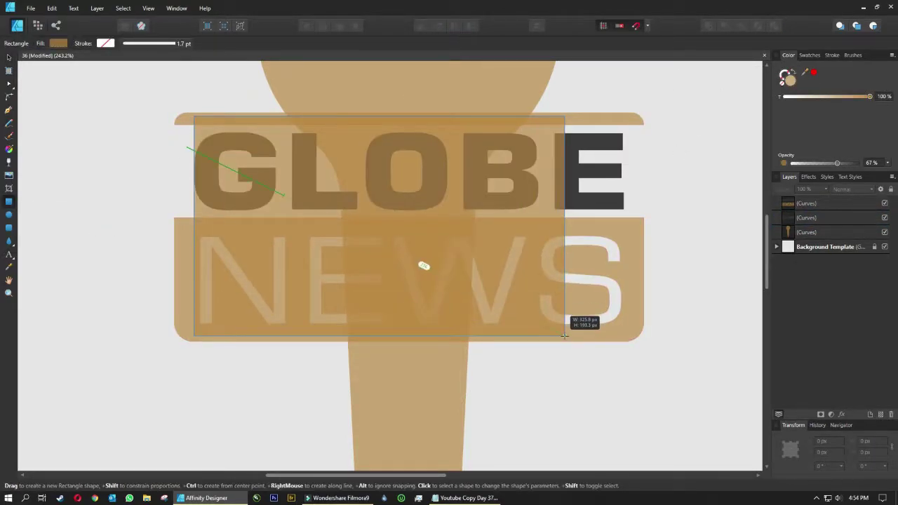
pyautogui.keyDown('shift'); pyautogui.click(376, 104); pyautogui.keyUp('shift')
pyautogui.click(724, 25)
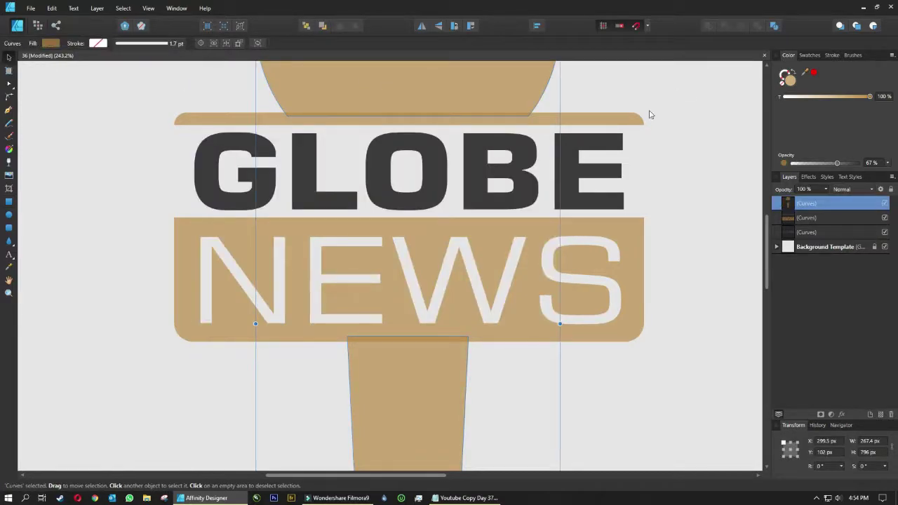
# - Add all logo pieces together into one dark grey shape
pyautogui.click(708, 26)
pyautogui.hotkey('ctrl', 'd')
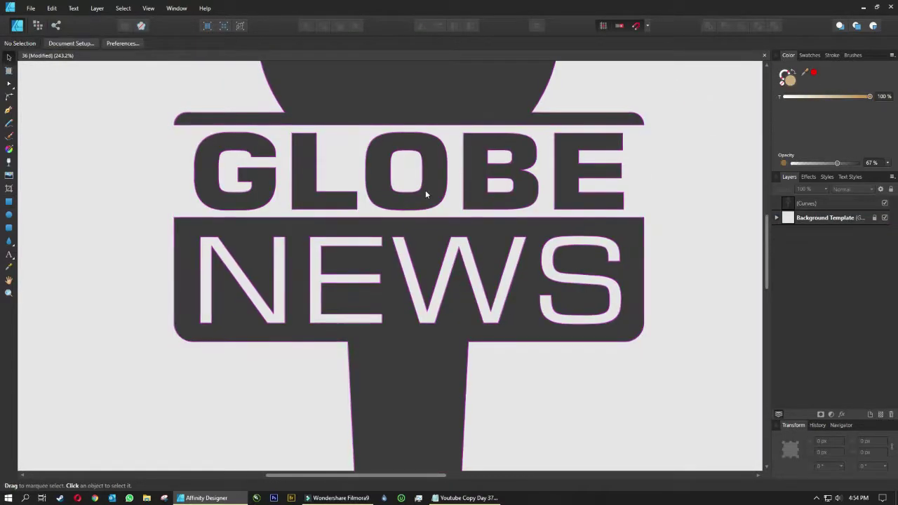
pyautogui.hotkey('ctrl', '0')
pyautogui.scroll(3, 513, 260)
pyautogui.scroll(-1, 517, 248)
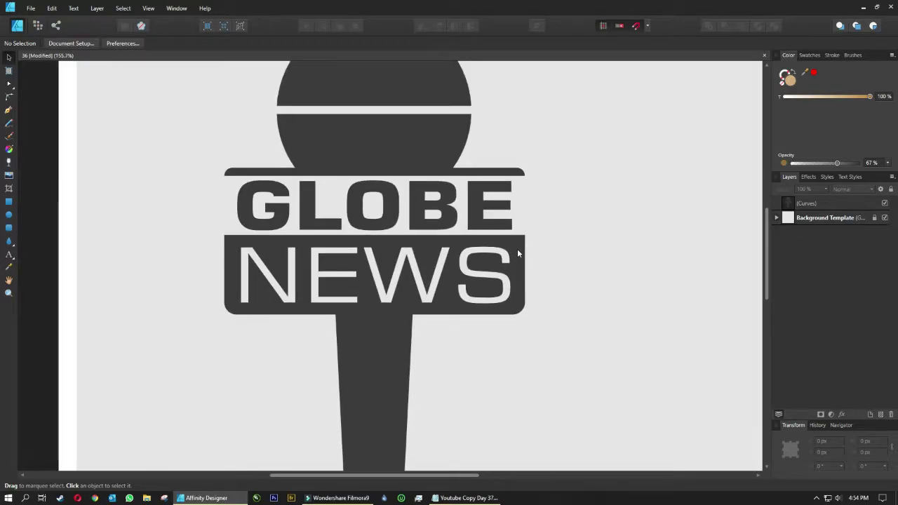
pyautogui.click(491, 238)
pyautogui.press('c')
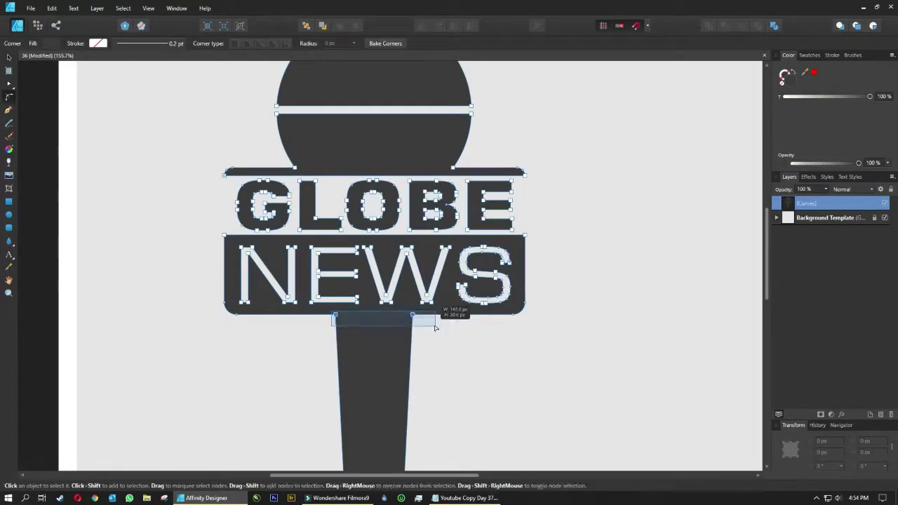
pyautogui.scroll(3, 415, 307)
pyautogui.scroll(-5, 443, 335)
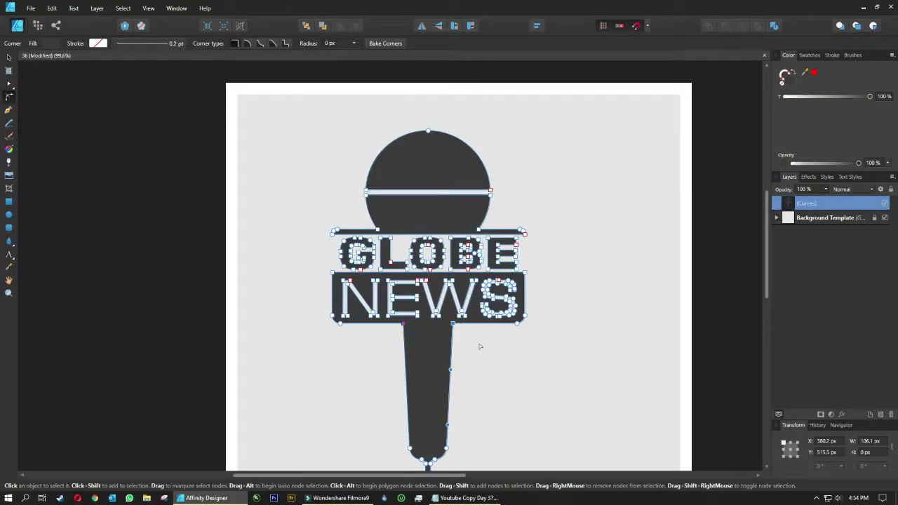
pyautogui.scroll(3, 480, 346)
pyautogui.click(467, 334)
pyautogui.scroll(-3, 467, 334)
pyautogui.scroll(3, 467, 335)
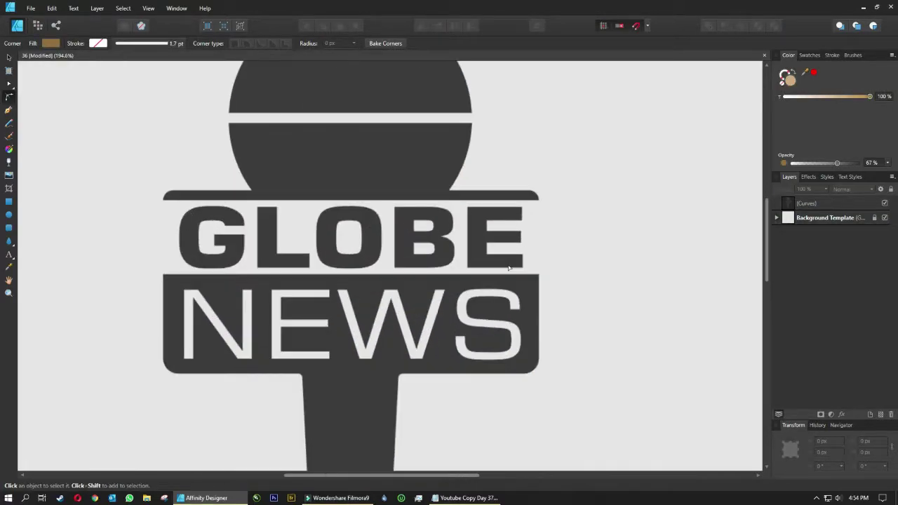
pyautogui.scroll(1, 509, 268)
pyautogui.click(541, 290)
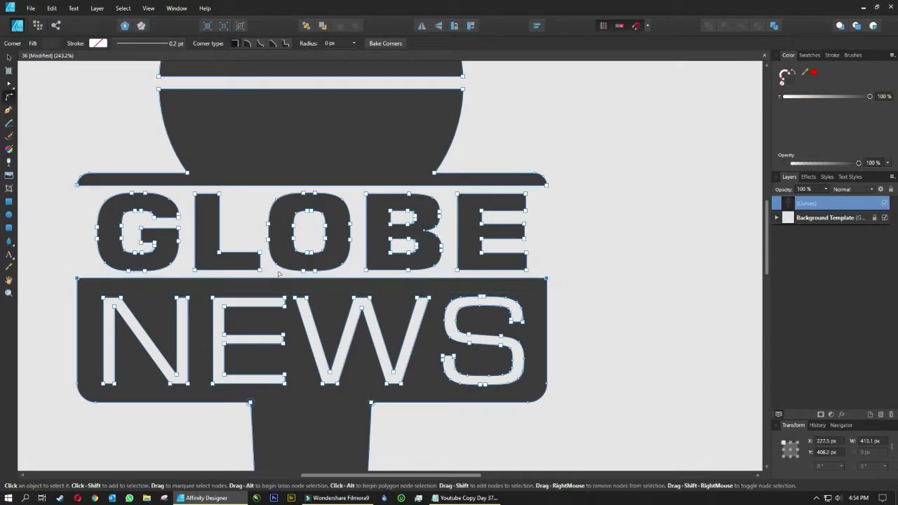
pyautogui.scroll(6, 78, 188)
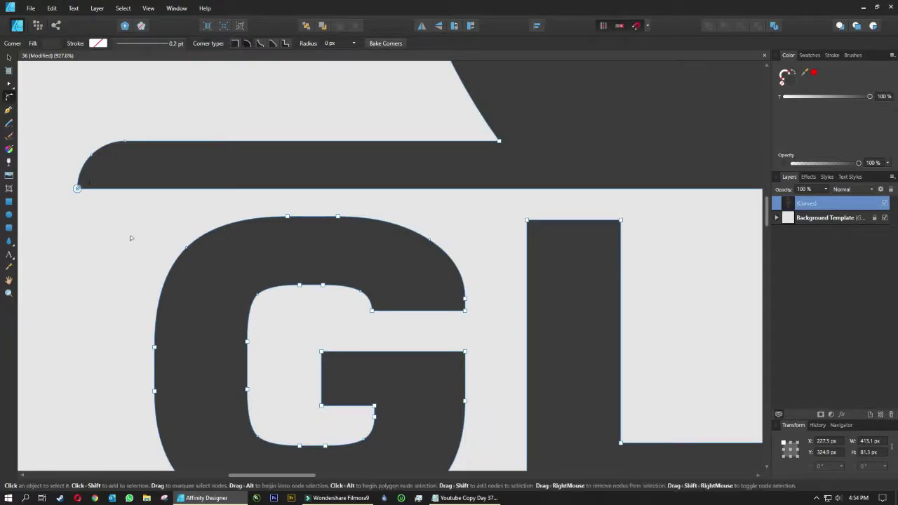
pyautogui.scroll(-5, 131, 239)
pyautogui.click(120, 150)
pyautogui.scroll(-2, 120, 150)
pyautogui.click(12, 280)
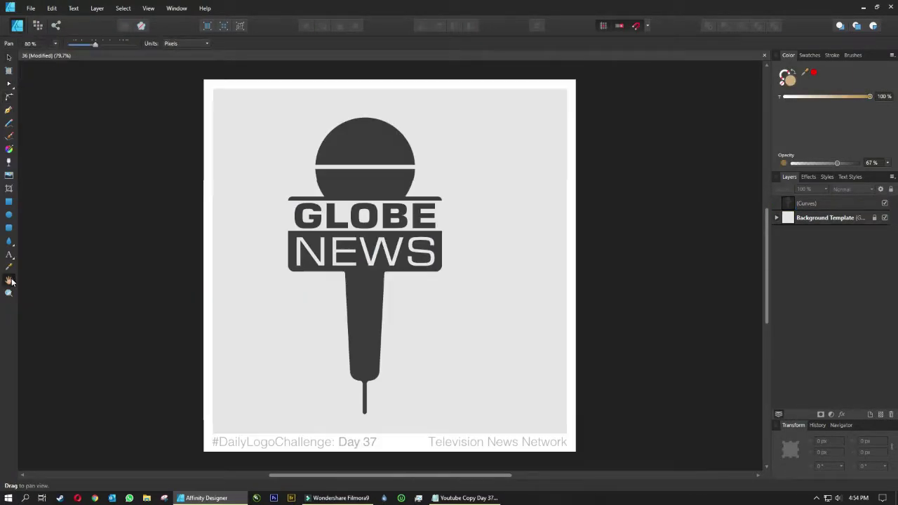
pyautogui.click(9, 57)
pyautogui.click(393, 147)
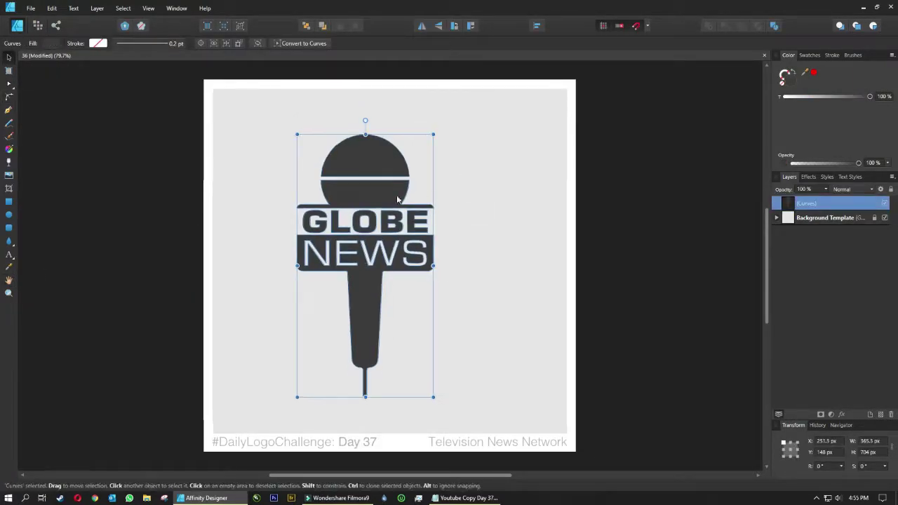
pyautogui.scroll(5, 396, 195)
# - Draw a tan rectangle stretched across the band above GLOBE
pyautogui.click(8, 202)
pyautogui.scroll(4, 156, 260)
pyautogui.moveTo(150, 257); pyautogui.dragTo(190, 281)
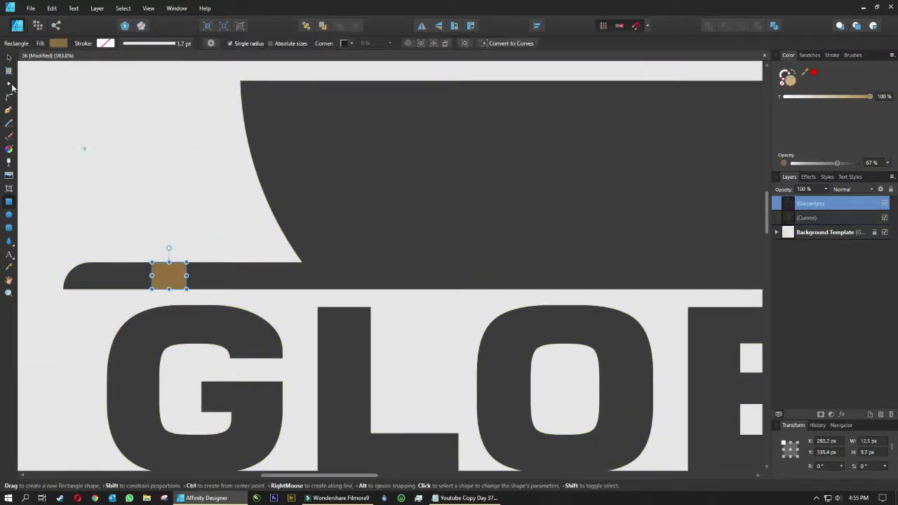
pyautogui.scroll(-2, 185, 251)
pyautogui.moveTo(180, 247); pyautogui.dragTo(590, 247)
pyautogui.click(604, 198)
# - Copy the band onto the globe, rotate it 90°, and centre it horizontally with the bar and globe
pyautogui.moveTo(423, 246); pyautogui.dragTo(417, 142)
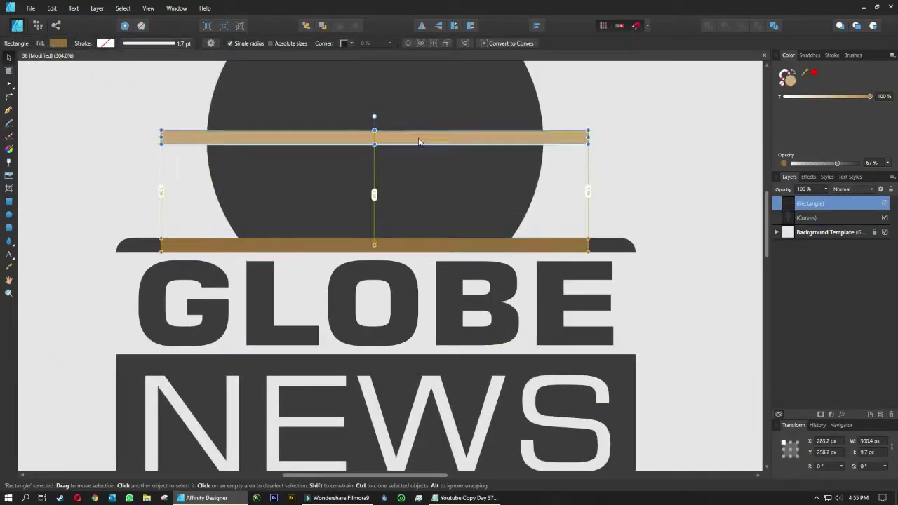
pyautogui.click(454, 26)
pyautogui.click(665, 176)
pyautogui.hotkey('ctrl', 'a')
pyautogui.click(536, 26)
pyautogui.click(531, 56)
pyautogui.click(571, 149)
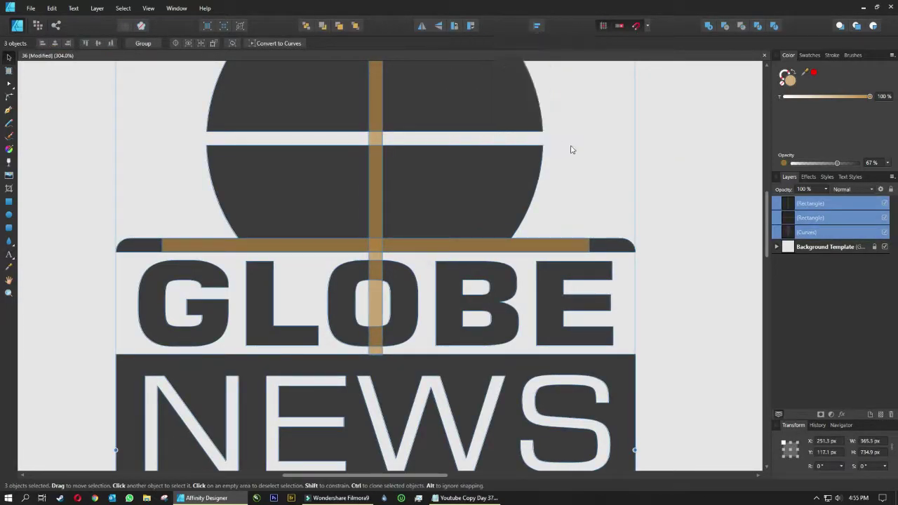
pyautogui.click(657, 162)
# - Duplicate the upright tan bar
pyautogui.scroll(-3, 491, 144)
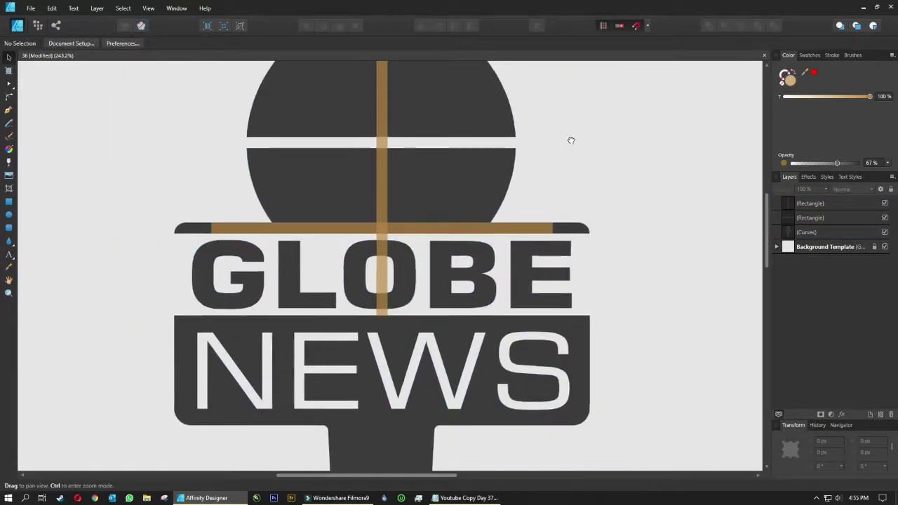
pyautogui.scroll(1, 561, 213)
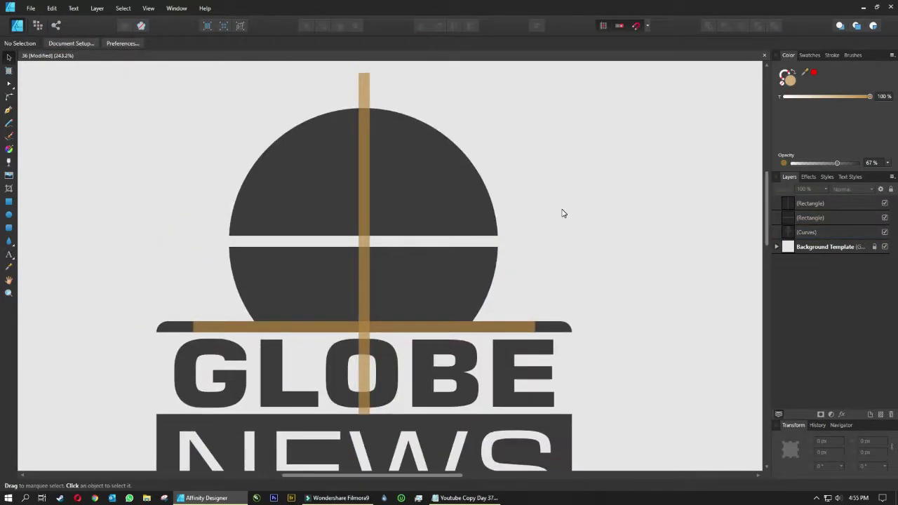
pyautogui.click(365, 195)
pyautogui.hotkey('ctrl', 'j')
# - Shorten and bend the bar copy into a test curve, then delete it
pyautogui.moveTo(363, 414); pyautogui.dragTo(379, 336)
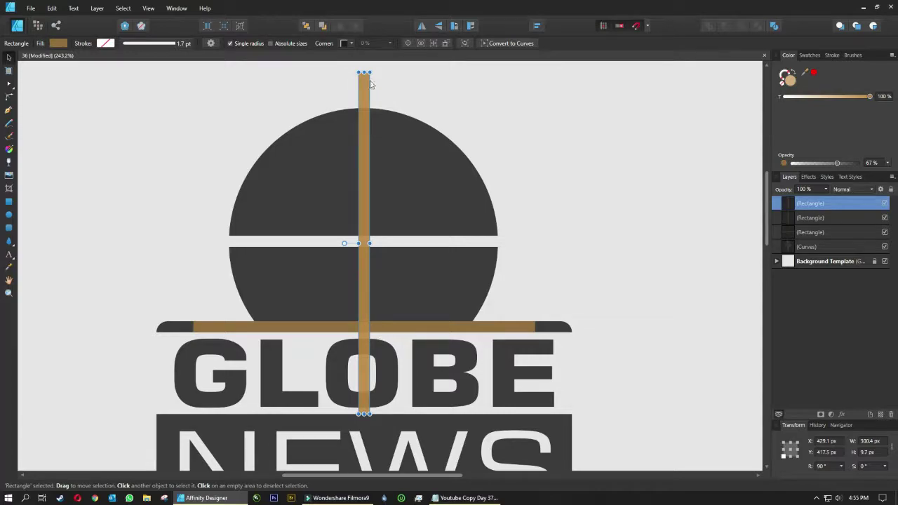
pyautogui.moveTo(364, 72); pyautogui.dragTo(364, 103)
pyautogui.moveTo(363, 414); pyautogui.dragTo(403, 366)
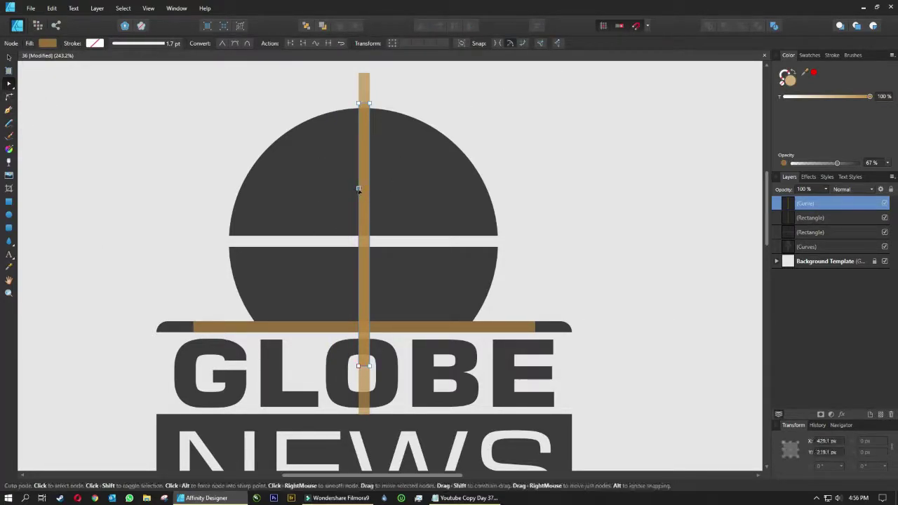
pyautogui.click(369, 226)
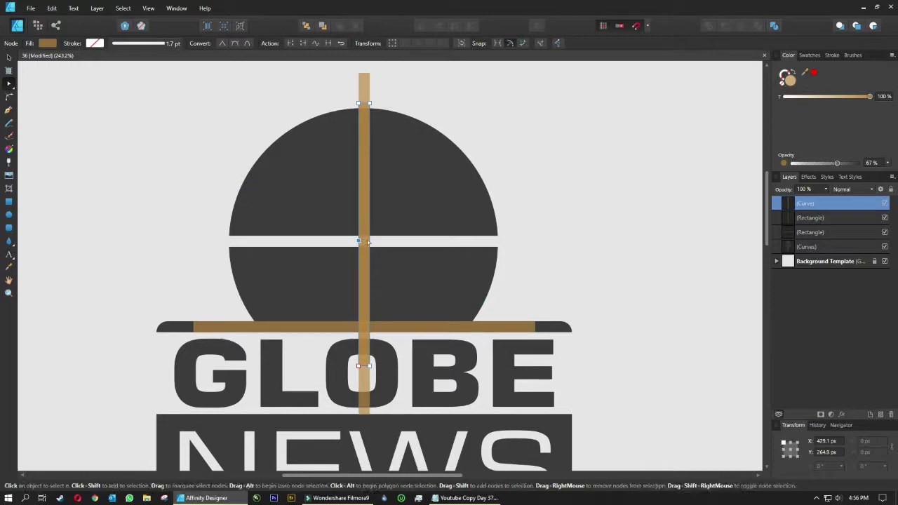
pyautogui.moveTo(368, 242); pyautogui.dragTo(272, 242)
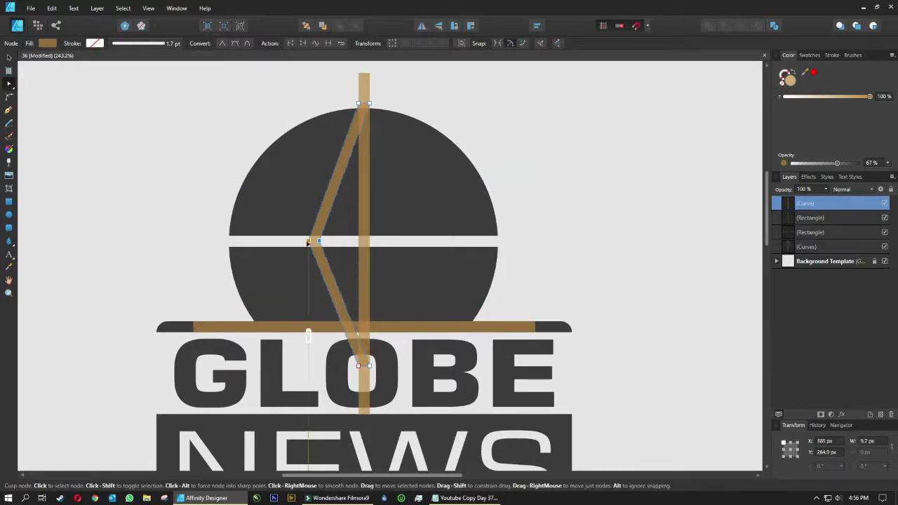
pyautogui.click(235, 43)
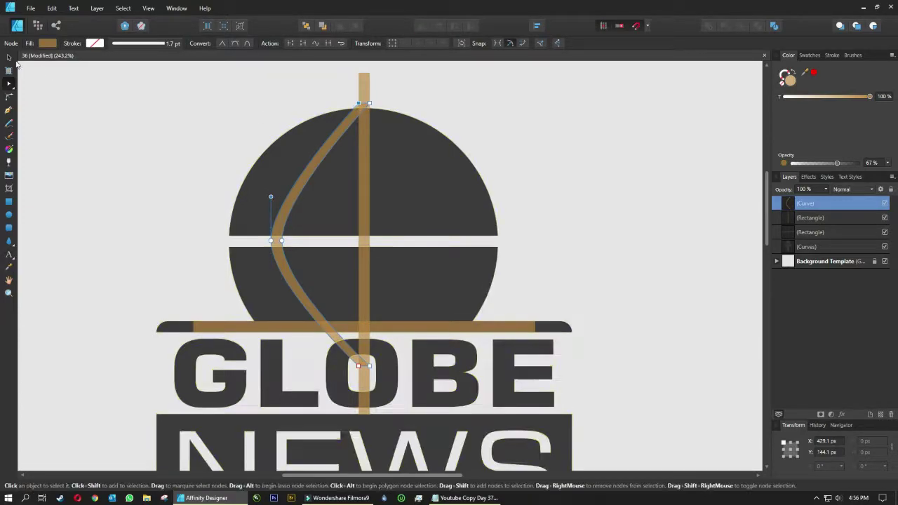
pyautogui.press('v')
pyautogui.press('Delete')
# - Draw a tan circle and size it over the globe
pyautogui.click(9, 215)
pyautogui.moveTo(325, 175); pyautogui.dragTo(411, 260)
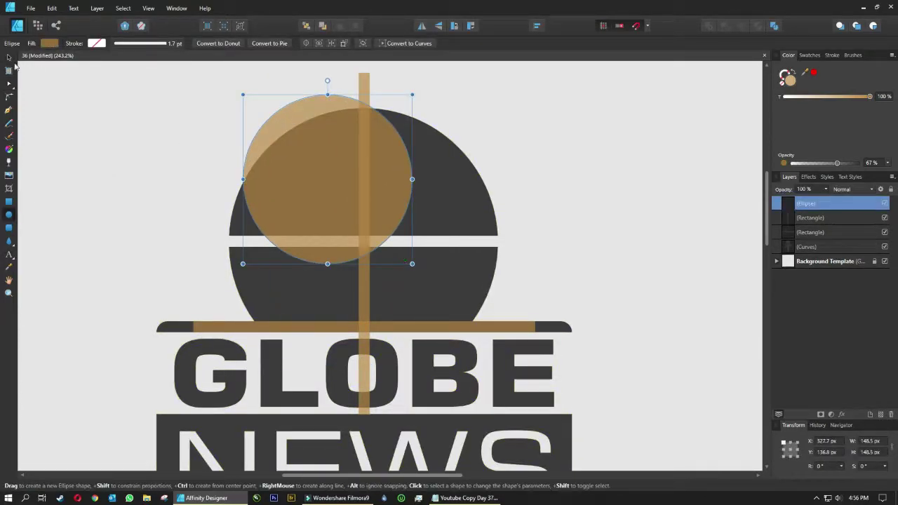
pyautogui.moveTo(334, 256); pyautogui.dragTo(372, 273)
pyautogui.moveTo(448, 277); pyautogui.dragTo(551, 365)
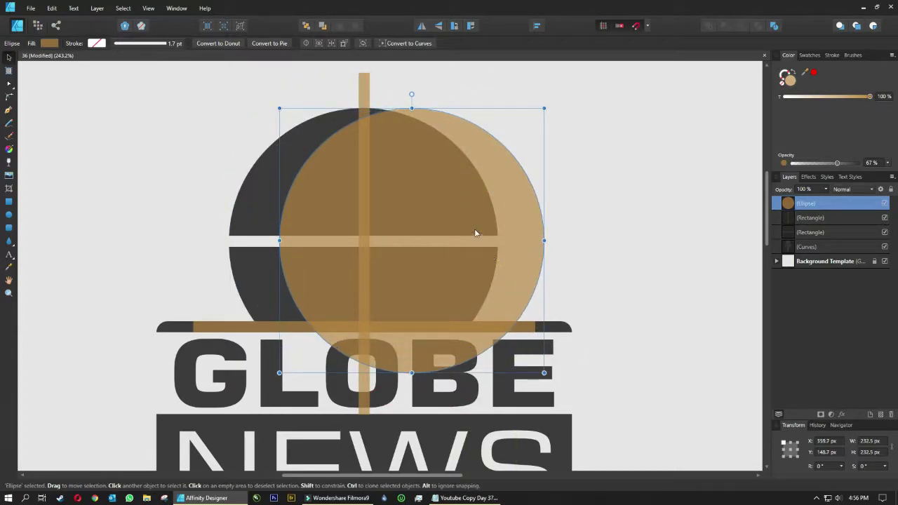
pyautogui.moveTo(475, 235); pyautogui.dragTo(420, 209)
pyautogui.moveTo(494, 373); pyautogui.dragTo(499, 378)
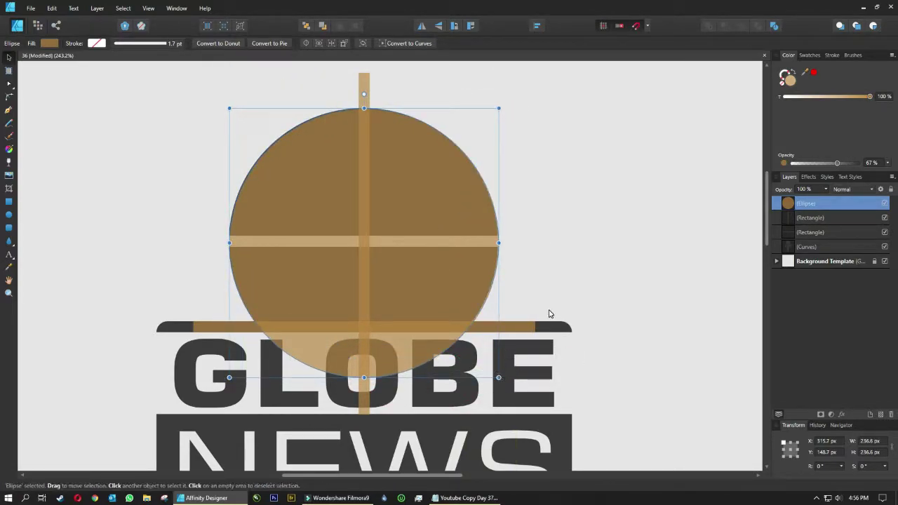
# - Enlarge the circle to 269.2 px and position it offset right over the globe
pyautogui.hotkey('ctrl', 'a')
pyautogui.click(536, 26)
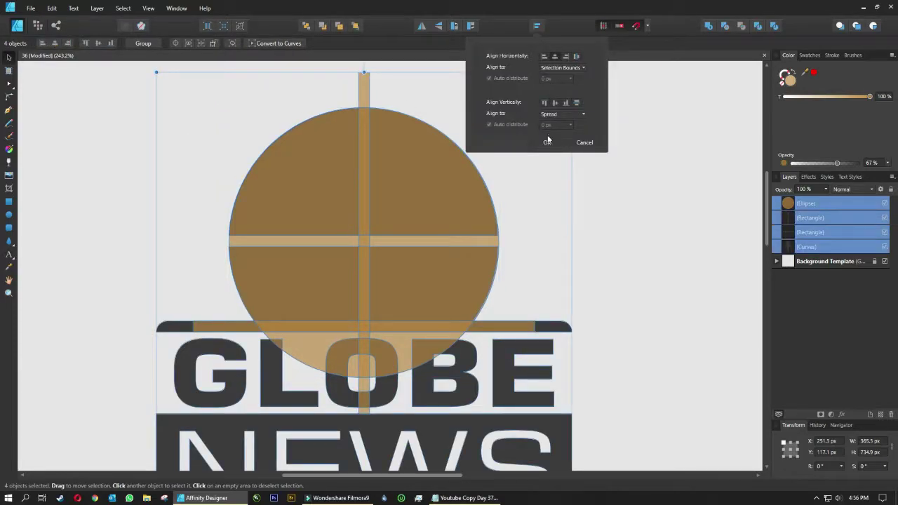
pyautogui.click(444, 178)
pyautogui.moveTo(444, 178); pyautogui.dragTo(452, 176)
pyautogui.hotkey('ctrl', 'z')
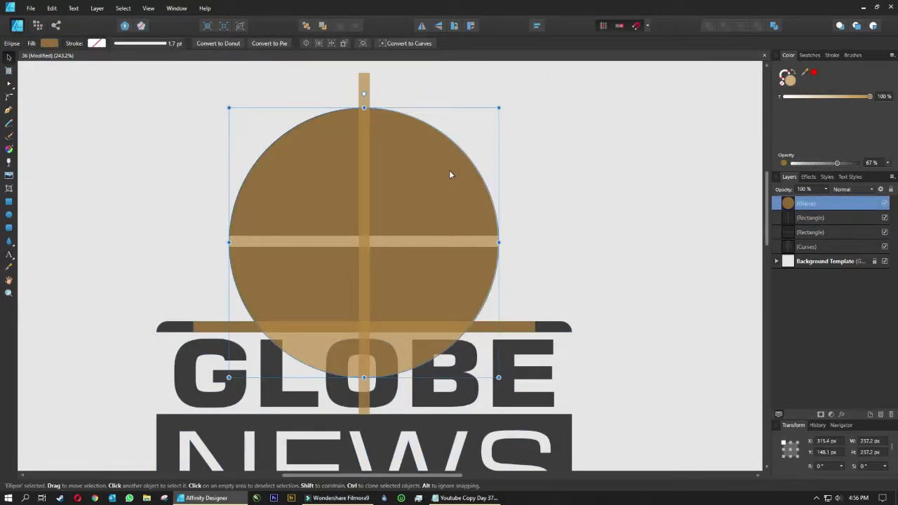
pyautogui.moveTo(422, 143); pyautogui.dragTo(455, 153)
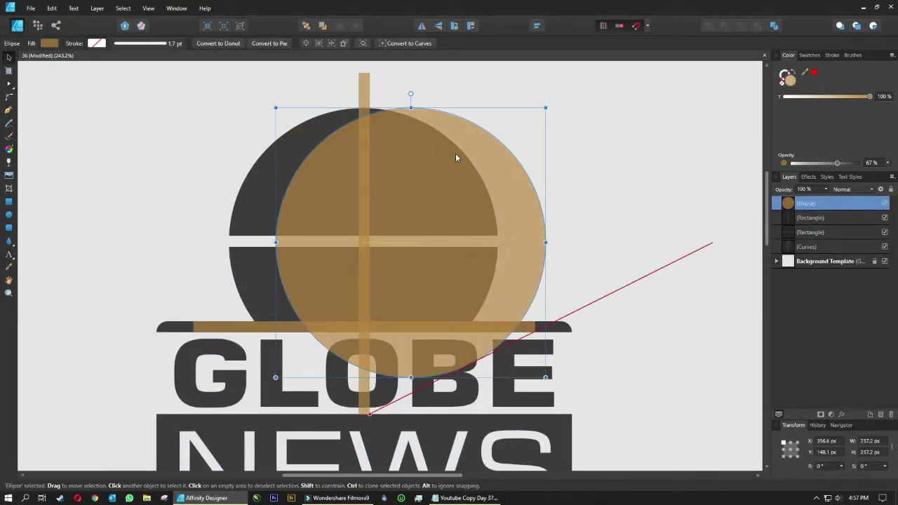
pyautogui.scroll(-2, 453, 173)
pyautogui.moveTo(503, 138); pyautogui.dragTo(537, 120)
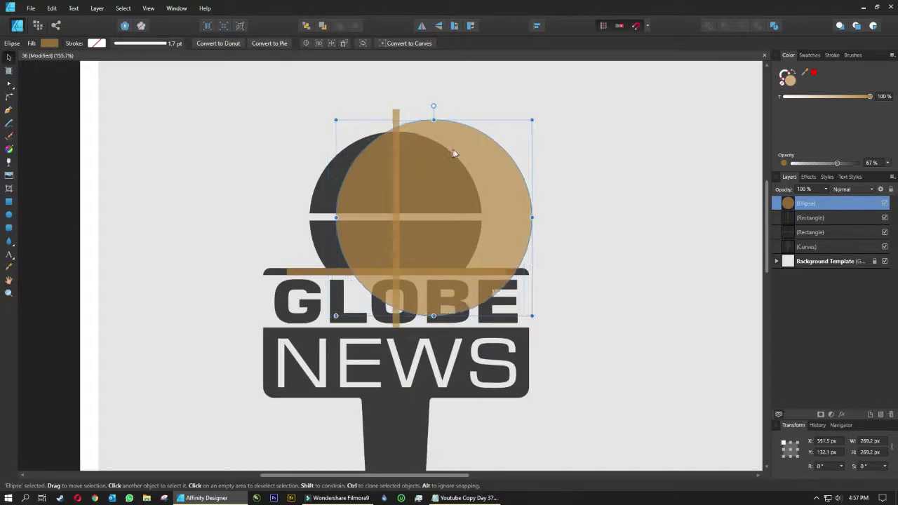
pyautogui.moveTo(449, 147)
pyautogui.mouseDown()
pyautogui.moveTo(458, 152)
pyautogui.moveTo(438, 159)
pyautogui.mouseUp()
# - Duplicate the circle and shift the copy slightly right
pyautogui.hotkey('ctrl', 'j')
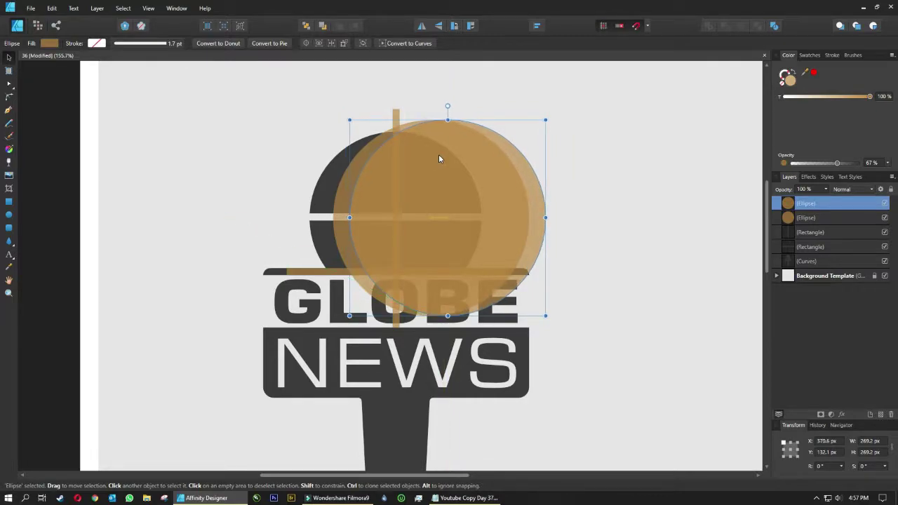
pyautogui.scroll(4, 406, 128)
pyautogui.moveTo(402, 128); pyautogui.dragTo(412, 126)
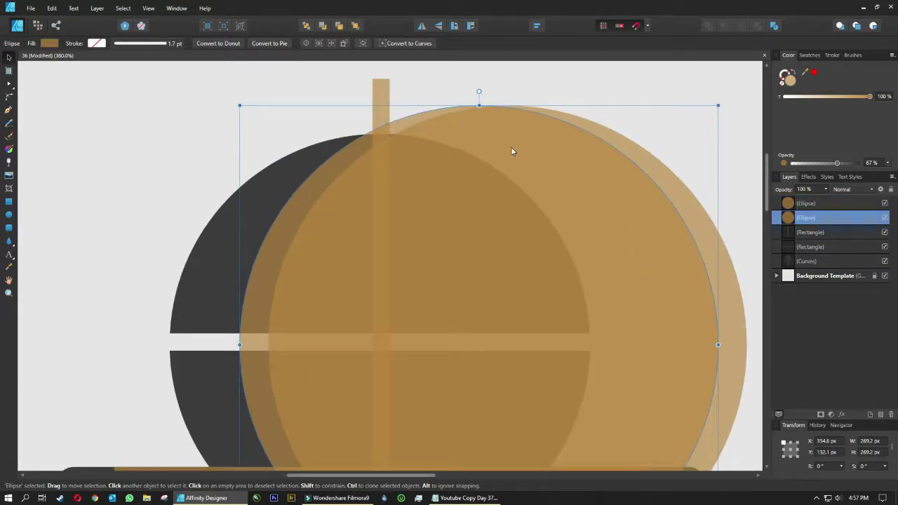
# - Delete the extra circle and convert the remaining one to a thin donut with a 94% hole
pyautogui.click(658, 167)
pyautogui.press('Delete')
pyautogui.click(446, 166)
pyautogui.click(218, 43)
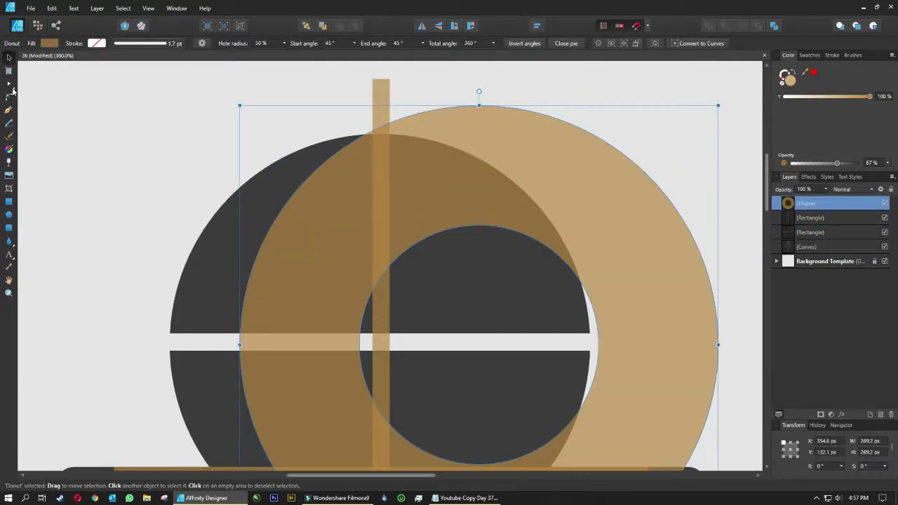
pyautogui.moveTo(394, 428); pyautogui.dragTo(291, 444)
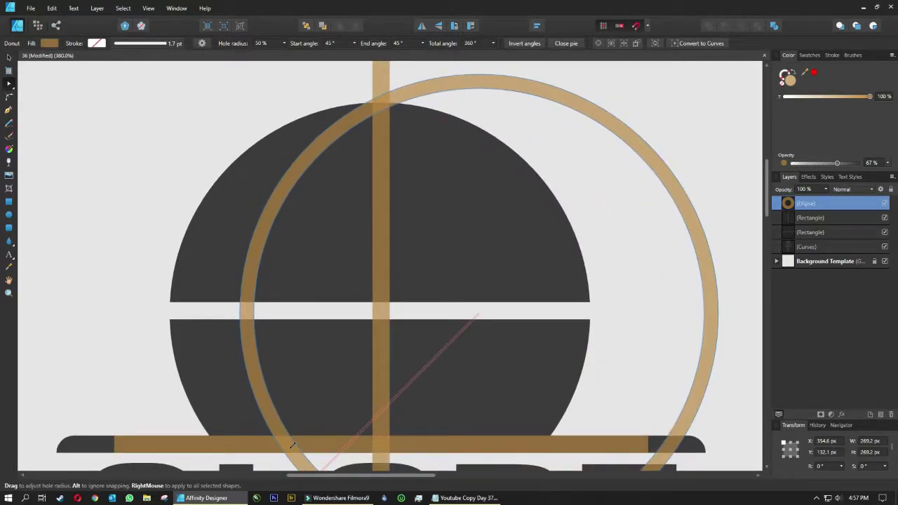
pyautogui.scroll(-2, 406, 367)
pyautogui.scroll(-2, 407, 367)
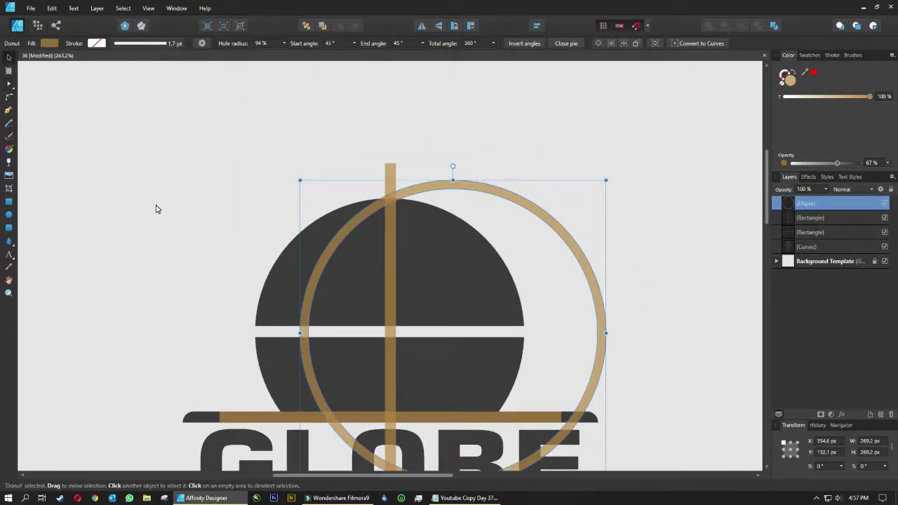
# - Duplicate the ring 113 px left, nudging both so they cross atop the vertical bar
pyautogui.hotkey('ctrl', 'j')
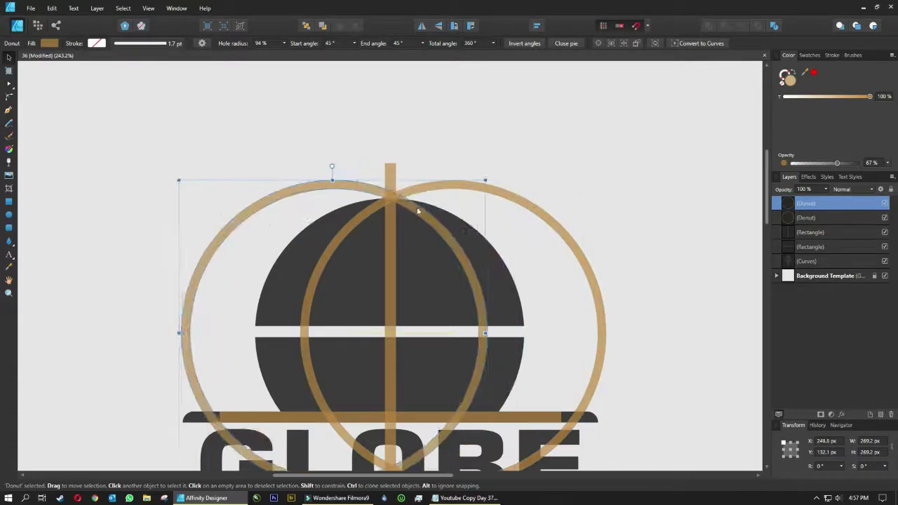
pyautogui.scroll(5, 413, 210)
pyautogui.click(479, 156)
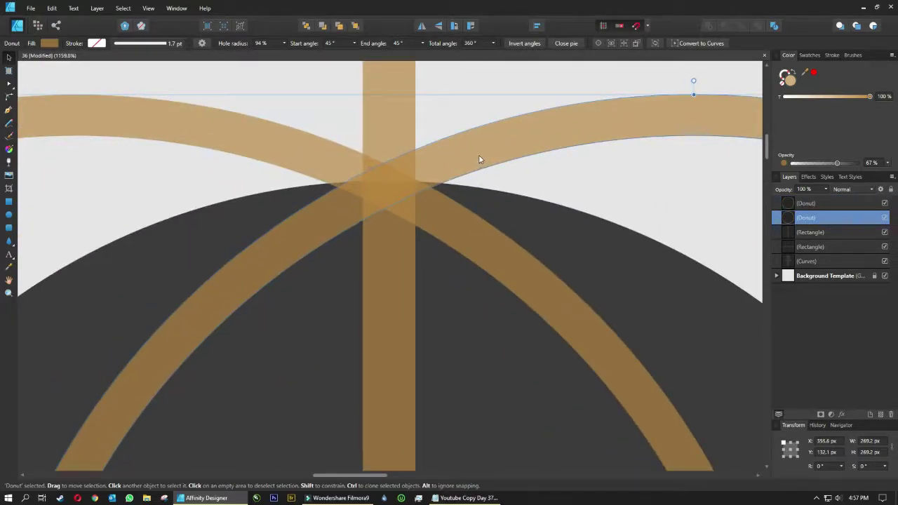
pyautogui.moveTo(489, 157); pyautogui.dragTo(492, 157)
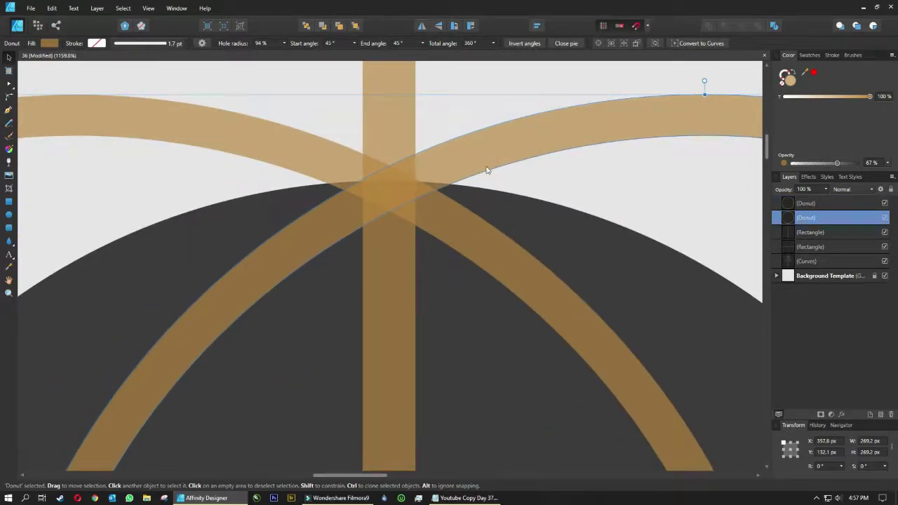
pyautogui.scroll(-5, 487, 170)
pyautogui.click(337, 166)
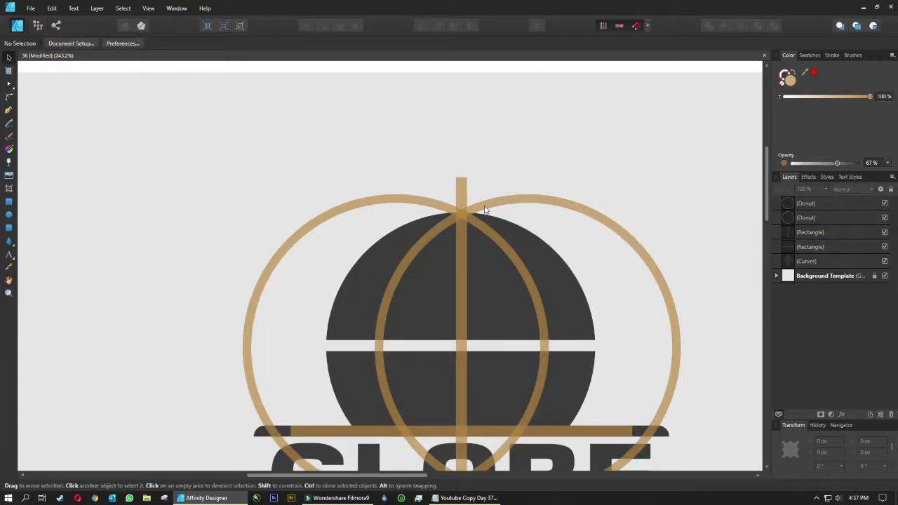
pyautogui.click(481, 210)
pyautogui.keyDown('shift'); pyautogui.click(397, 220); pyautogui.keyUp('shift')
pyautogui.press('Down')
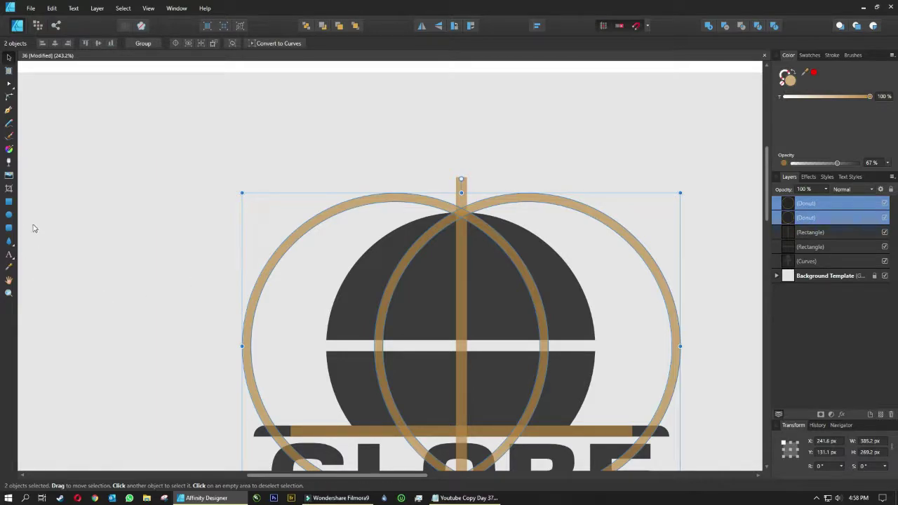
# - Duplicate the horizontal tan bar and stretch the copy into a large rectangle covering GLOBE
pyautogui.click(333, 430)
pyautogui.scroll(-3, 437, 308)
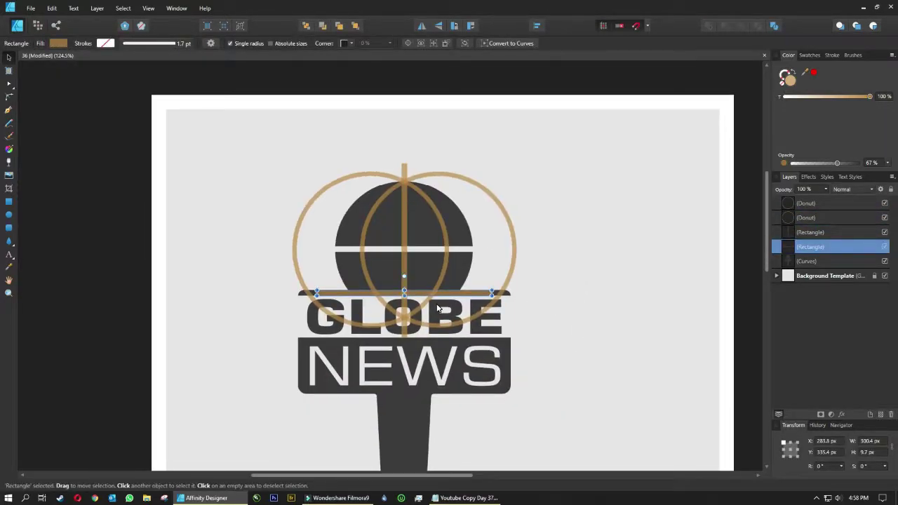
pyautogui.hotkey('ctrl', 'j')
pyautogui.moveTo(446, 293); pyautogui.dragTo(446, 362)
pyautogui.moveTo(533, 327); pyautogui.dragTo(600, 332)
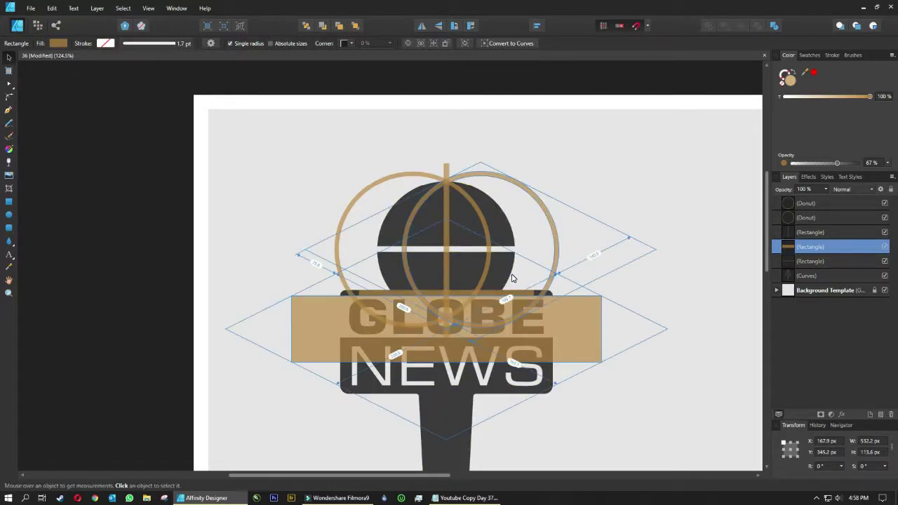
# - Try subtracting the rectangle from each tan ring, undoing both cuts
pyautogui.keyDown('shift'); pyautogui.click(559, 250); pyautogui.keyUp('shift')
pyautogui.click(725, 26)
pyautogui.hotkey('ctrl', 'z')
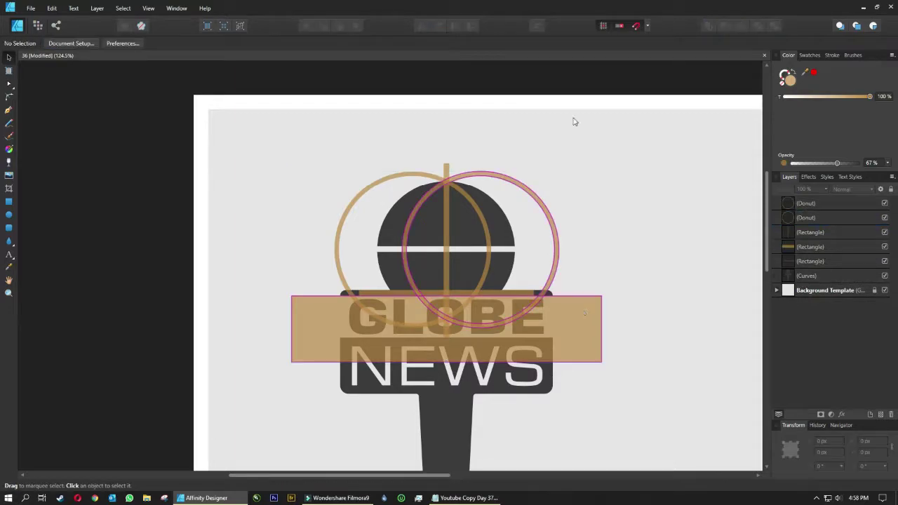
pyautogui.hotkey('ctrl', 'z')
pyautogui.hotkey('ctrl', 'shift', ']')
pyautogui.keyDown('shift'); pyautogui.click(559, 230); pyautogui.keyUp('shift')
pyautogui.click(725, 26)
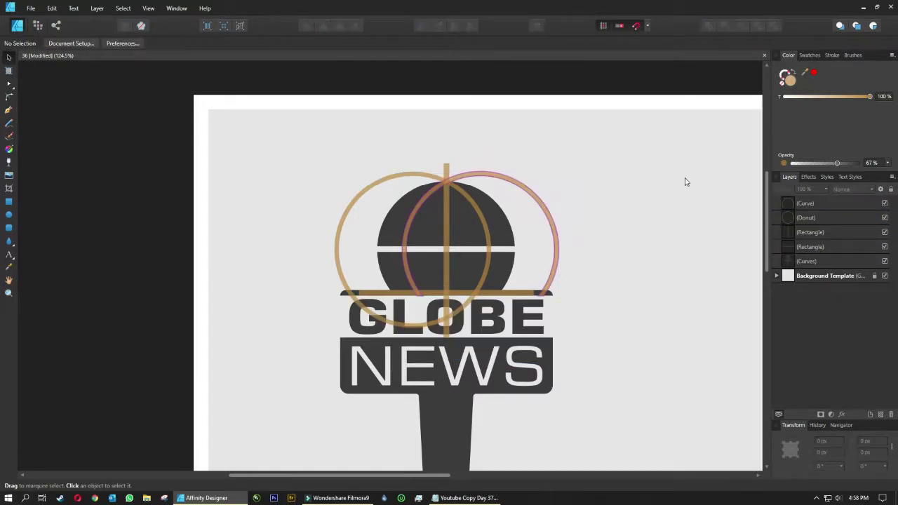
pyautogui.hotkey('ctrl', 'z')
# - Subtract the horizontal bar from the dark globe
pyautogui.click(726, 26)
pyautogui.click(681, 184)
pyautogui.scroll(4, 541, 300)
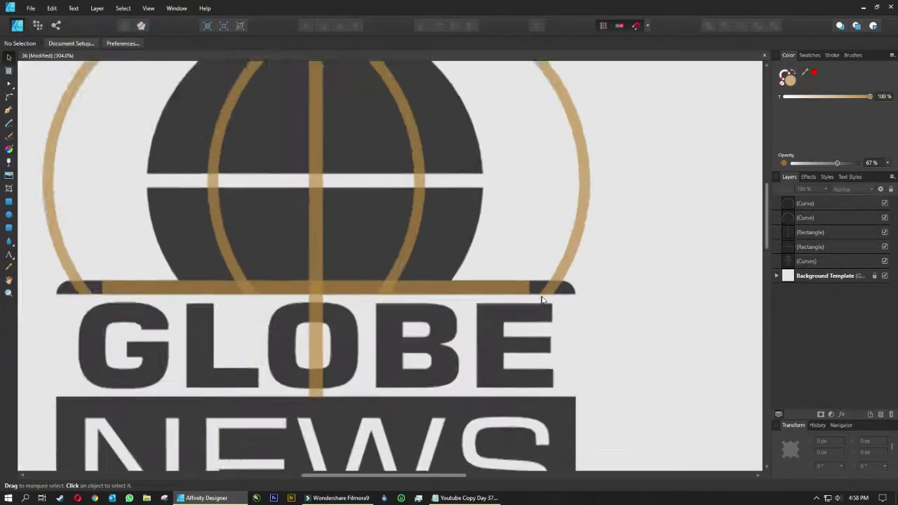
pyautogui.scroll(2, 541, 301)
pyautogui.scroll(-4, 558, 283)
# - Try subtracting the right and left meridian circles from the globe, then undo both
pyautogui.click(550, 141)
pyautogui.keyDown('shift'); pyautogui.click(491, 175); pyautogui.keyUp('shift')
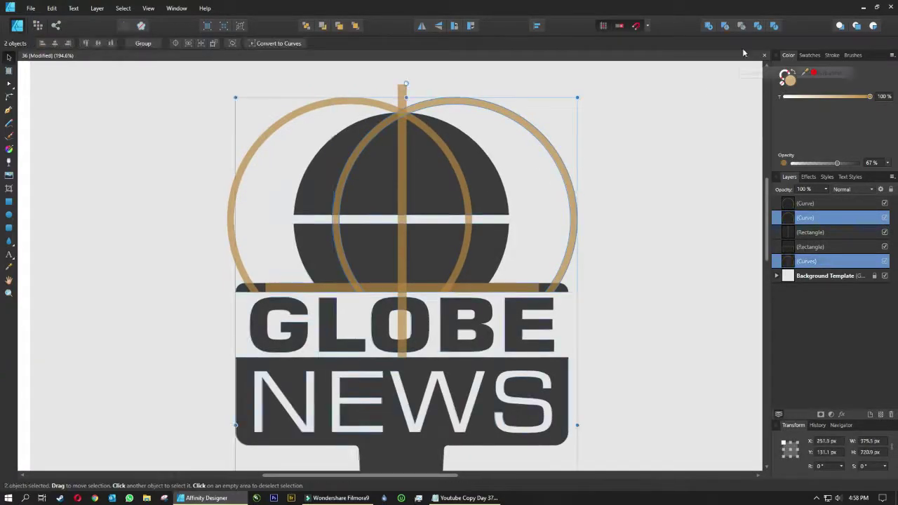
pyautogui.click(725, 26)
pyautogui.click(313, 156)
pyautogui.keyDown('shift'); pyautogui.click(421, 154); pyautogui.keyUp('shift')
pyautogui.click(725, 26)
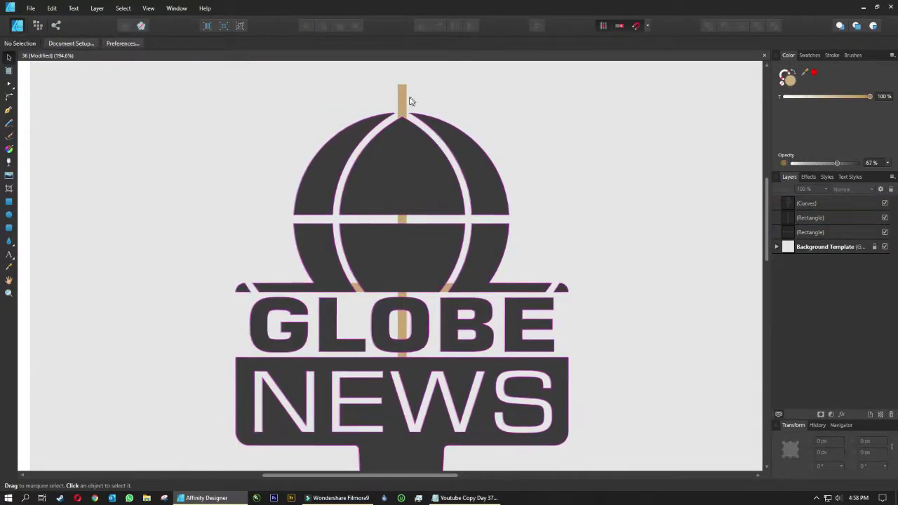
pyautogui.click(402, 98)
pyautogui.hotkey('ctrl', 'z')
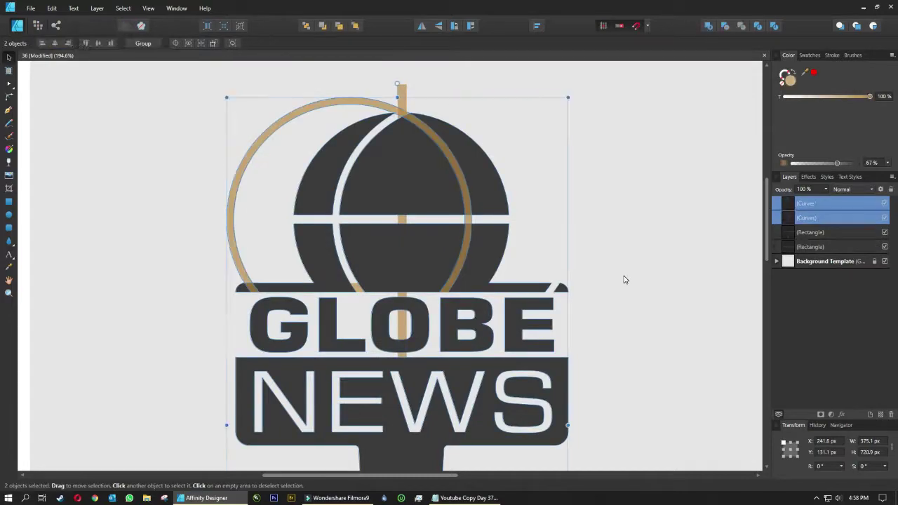
pyautogui.hotkey('ctrl', 'z')
pyautogui.hotkey('ctrl', 'z')
pyautogui.click(515, 290)
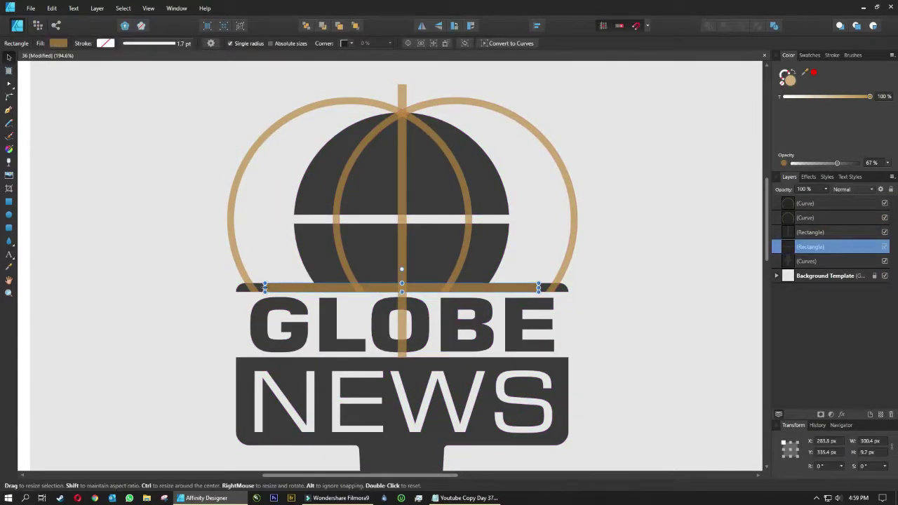
# - Duplicate the bar as a block over the left arc and trim the left circle with it
pyautogui.click(589, 298)
pyautogui.hotkey('ctrl', 'j')
pyautogui.moveTo(253, 300)
pyautogui.mouseDown()
pyautogui.moveTo(617, 296)
pyautogui.moveTo(582, 218)
pyautogui.mouseUp()
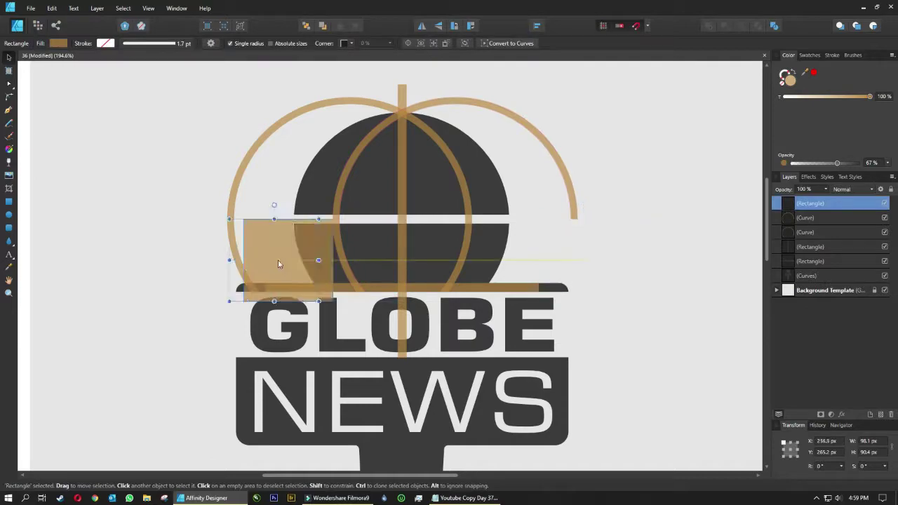
pyautogui.keyDown('shift'); pyautogui.click(271, 138); pyautogui.keyUp('shift')
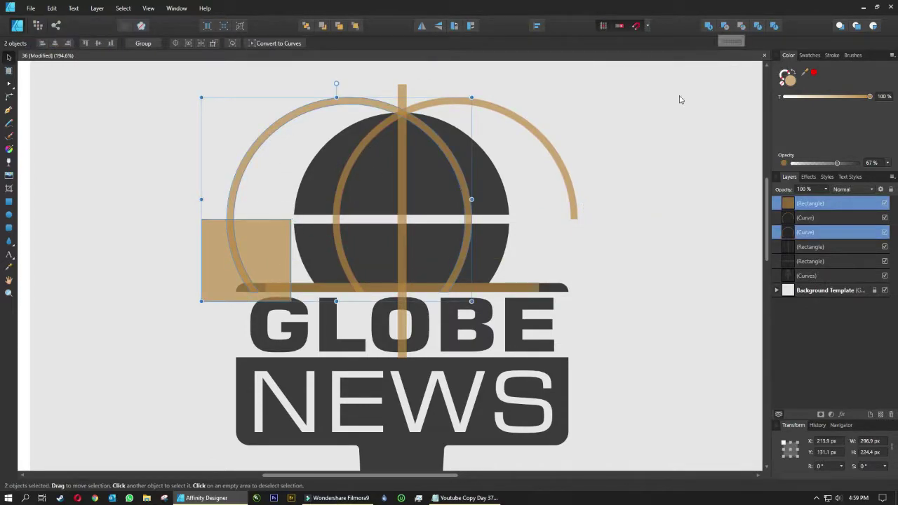
pyautogui.click(723, 25)
# - Subtract the right circle, left arc and vertical bar from the globe
pyautogui.click(491, 181)
pyautogui.click(723, 26)
pyautogui.keyDown('shift'); pyautogui.click(491, 175); pyautogui.keyUp('shift')
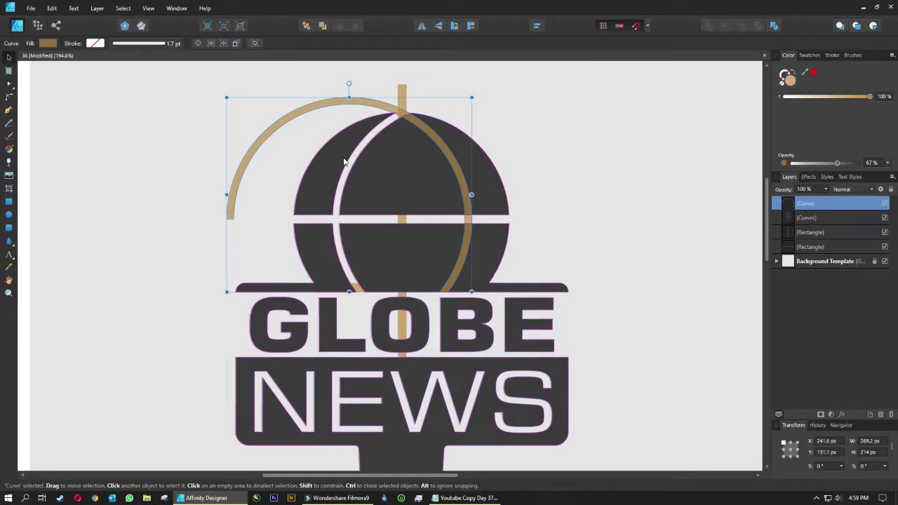
pyautogui.click(723, 26)
pyautogui.click(401, 175)
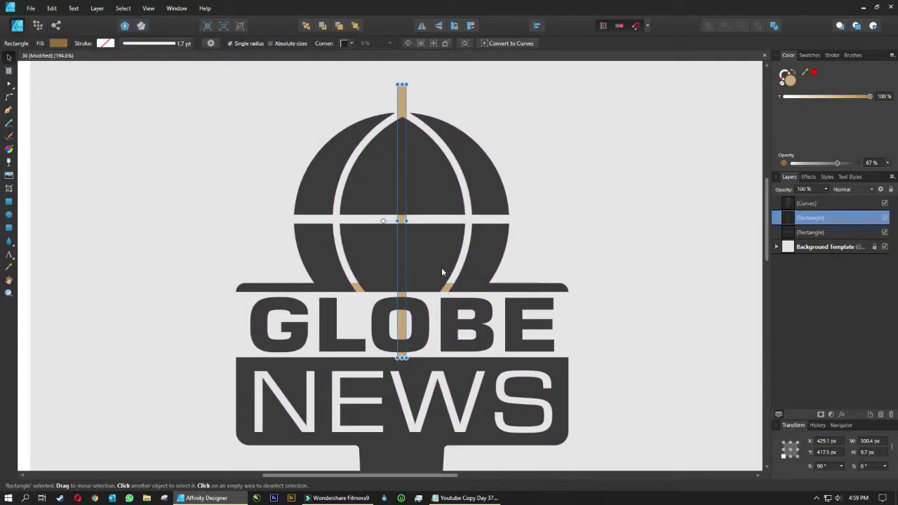
pyautogui.moveTo(614, 294); pyautogui.dragTo(614, 293)
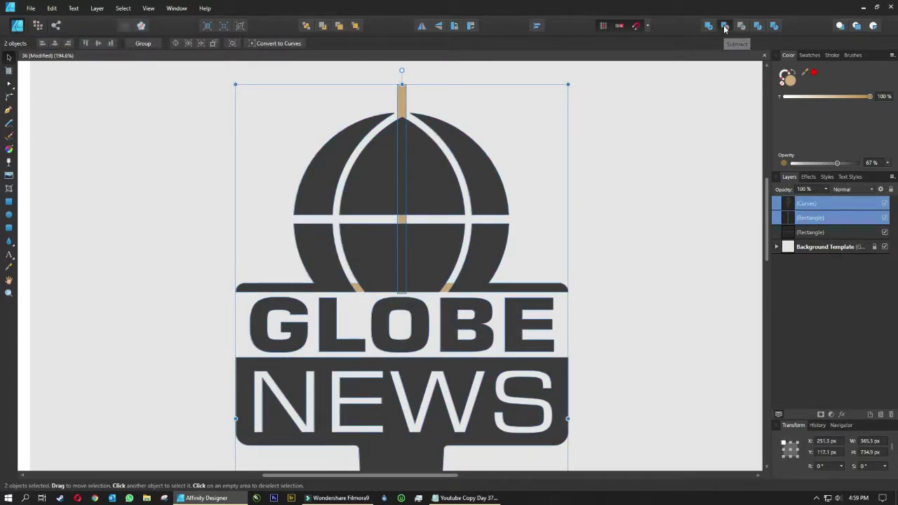
pyautogui.click(723, 26)
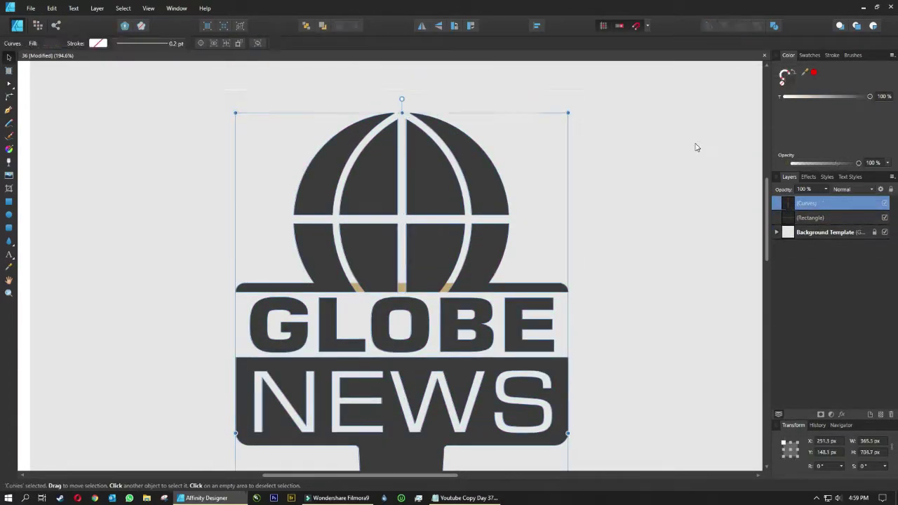
# - Bring the leftover tan bar to the front and select it
pyautogui.moveTo(643, 256); pyautogui.dragTo(227, 324)
pyautogui.hotkey('ctrl', ']')
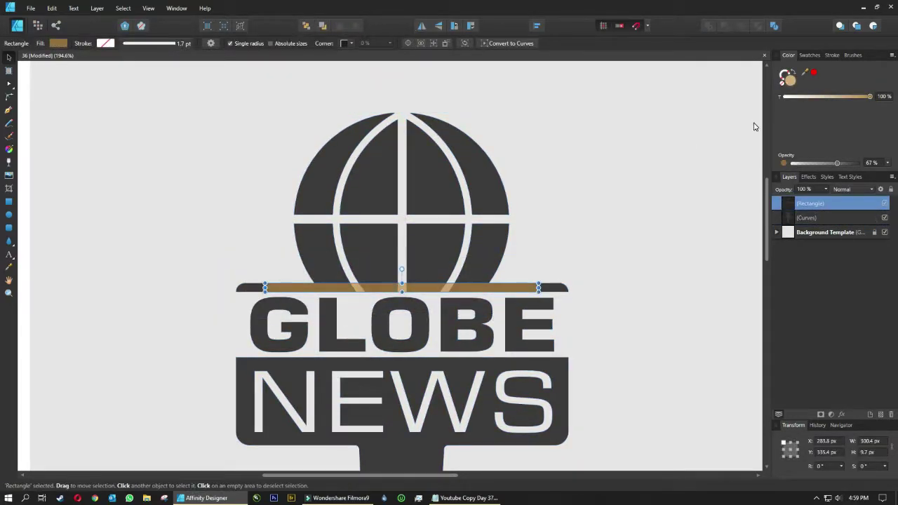
pyautogui.click(154, 145)
pyautogui.click(448, 291)
# - Delete the leftover tan bar and centre the whole logo on the page
pyautogui.press('Delete')
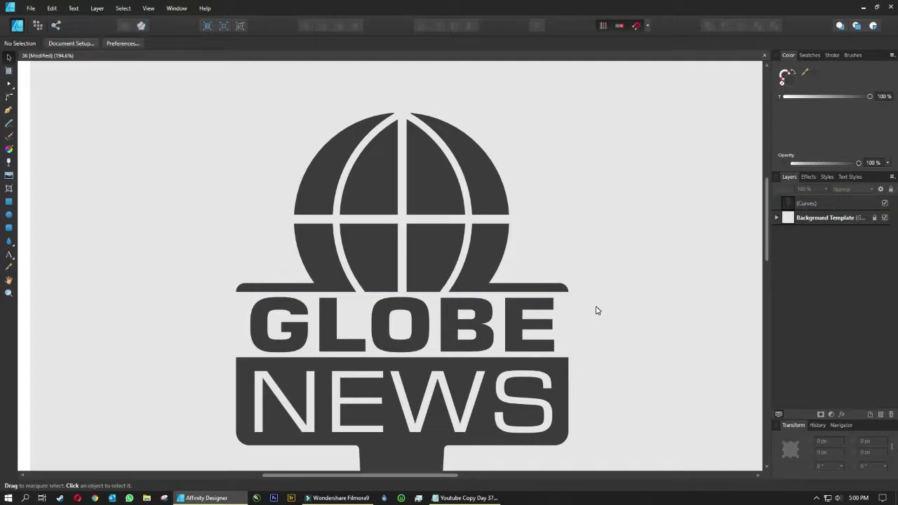
pyautogui.scroll(-3, 596, 310)
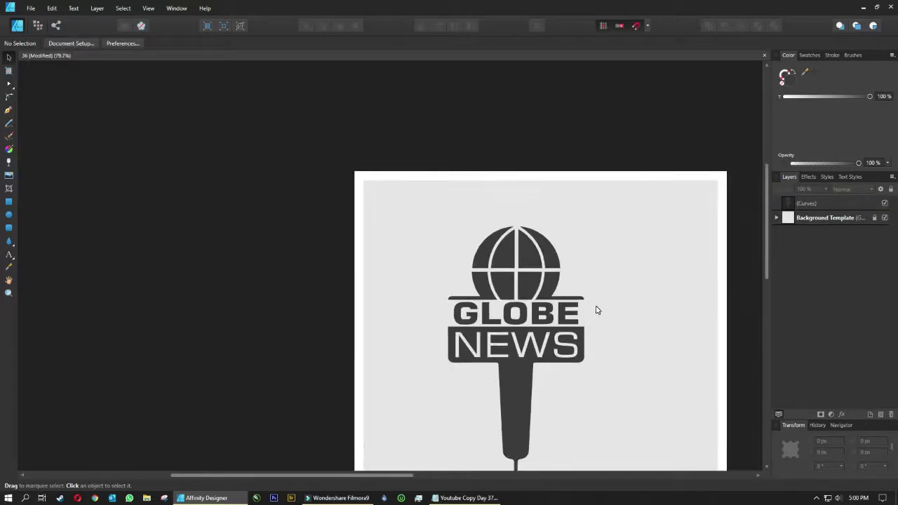
pyautogui.click(8, 292)
pyautogui.hotkey('ctrl', '0')
pyautogui.press('v')
pyautogui.hotkey('ctrl', 'a')
pyautogui.click(536, 26)
pyautogui.click(554, 47)
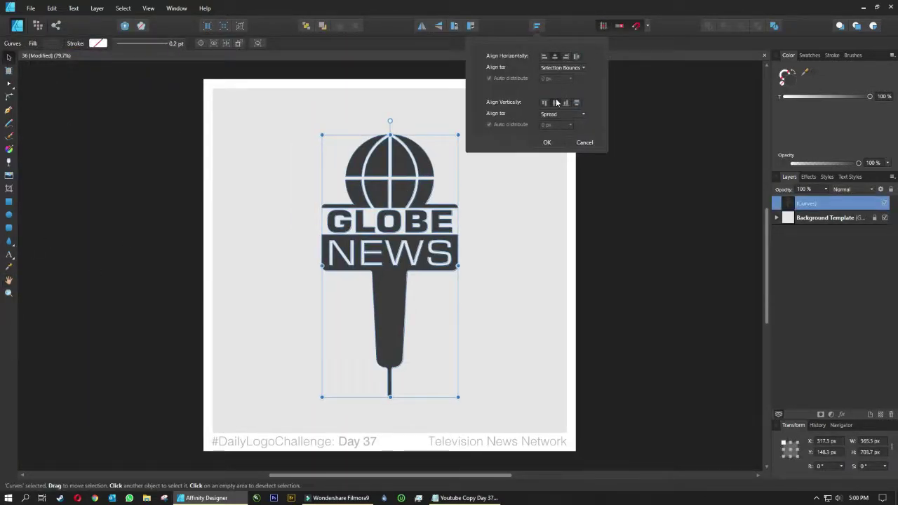
pyautogui.click(547, 146)
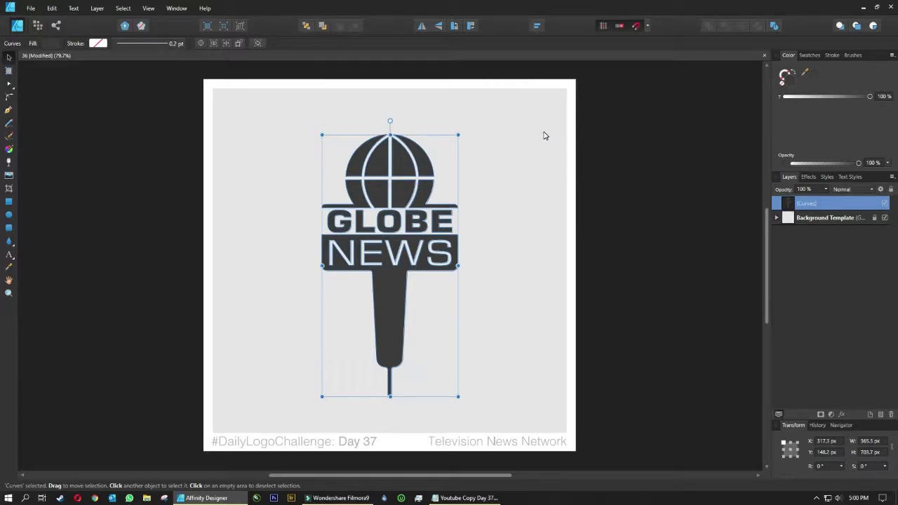
# - Set the logo's fill colour to red DB2828
pyautogui.doubleClick(787, 75)
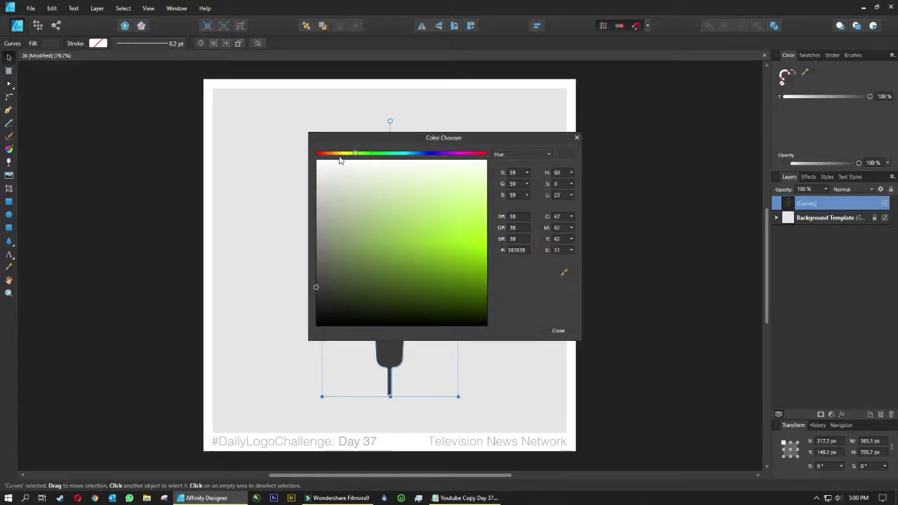
pyautogui.moveTo(341, 154); pyautogui.dragTo(300, 158)
pyautogui.moveTo(439, 289); pyautogui.dragTo(498, 268)
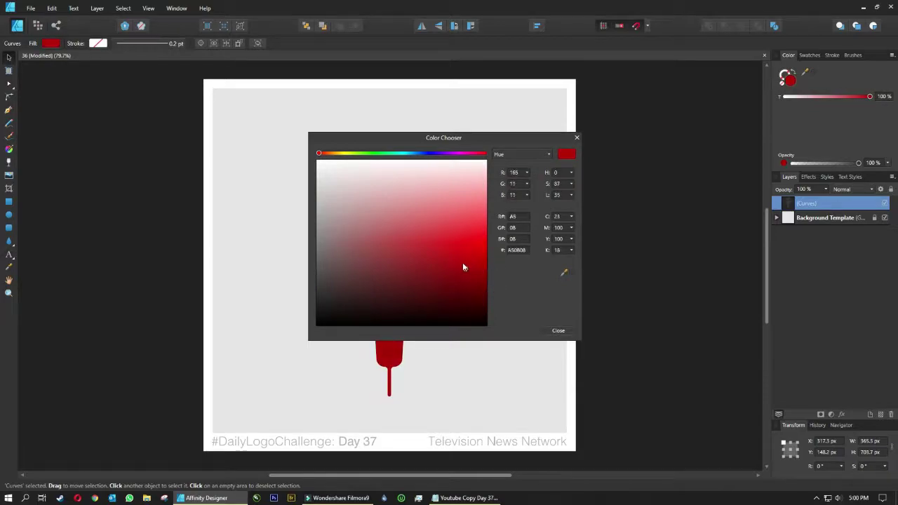
pyautogui.moveTo(479, 137); pyautogui.dragTo(664, 105)
pyautogui.moveTo(645, 206); pyautogui.dragTo(622, 207)
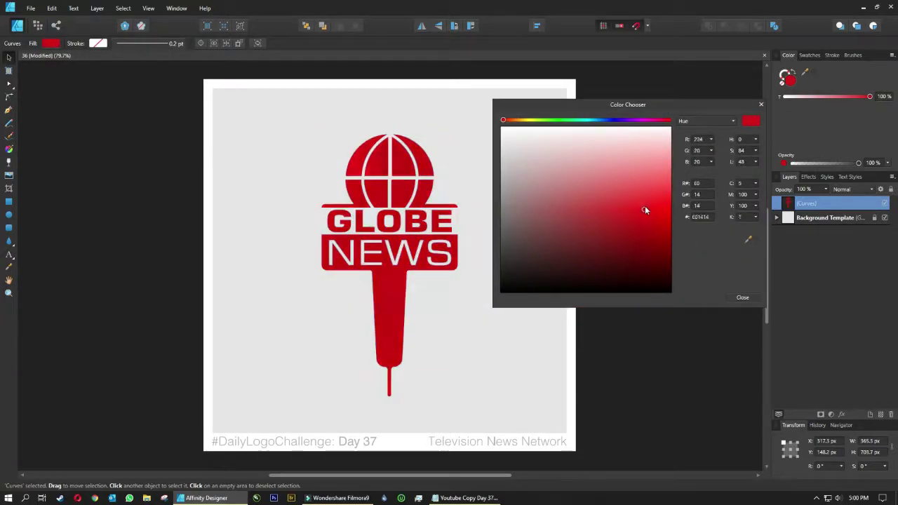
pyautogui.click(742, 297)
# - Separate the GLOBE lettering, knock NEWS out of the remaining pieces, and restore GLOBE
pyautogui.click(473, 209)
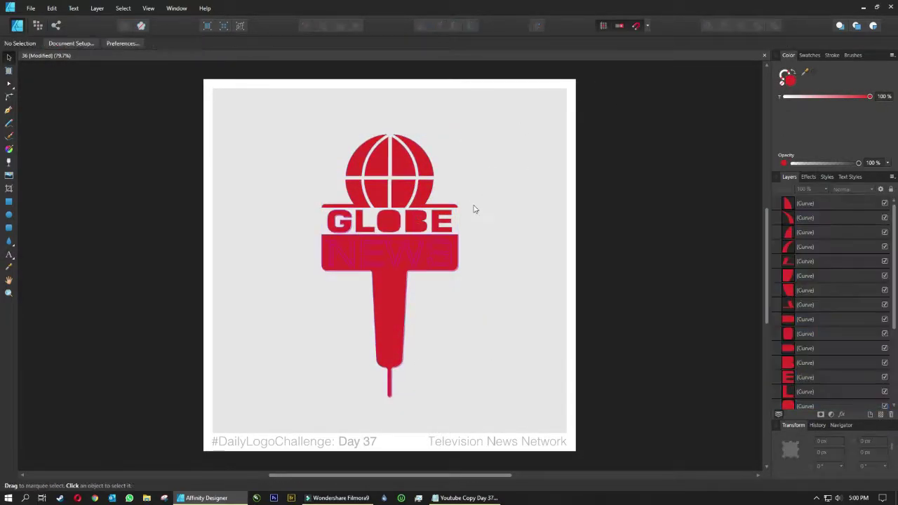
pyautogui.moveTo(473, 209); pyautogui.dragTo(316, 238)
pyautogui.press('Delete')
pyautogui.moveTo(264, 71); pyautogui.dragTo(460, 399)
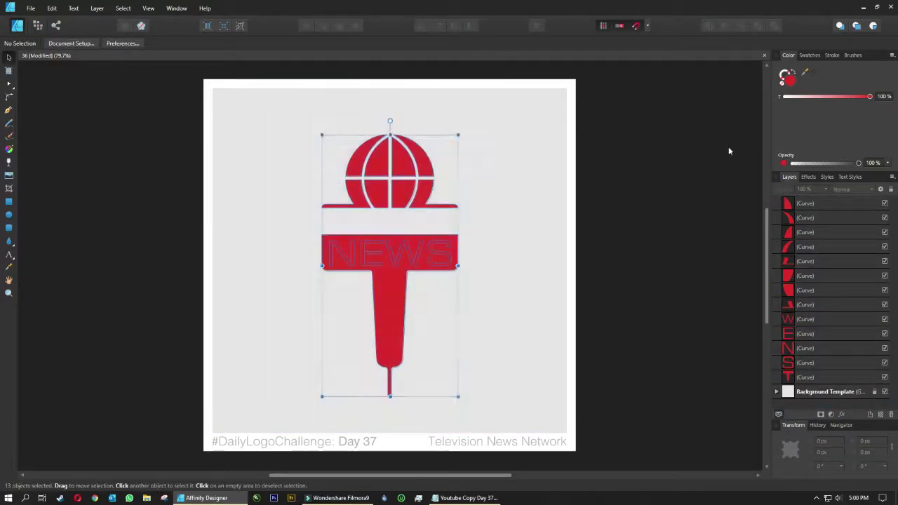
pyautogui.hotkey('ctrl', 'k')
pyautogui.hotkey('ctrl', 'v')
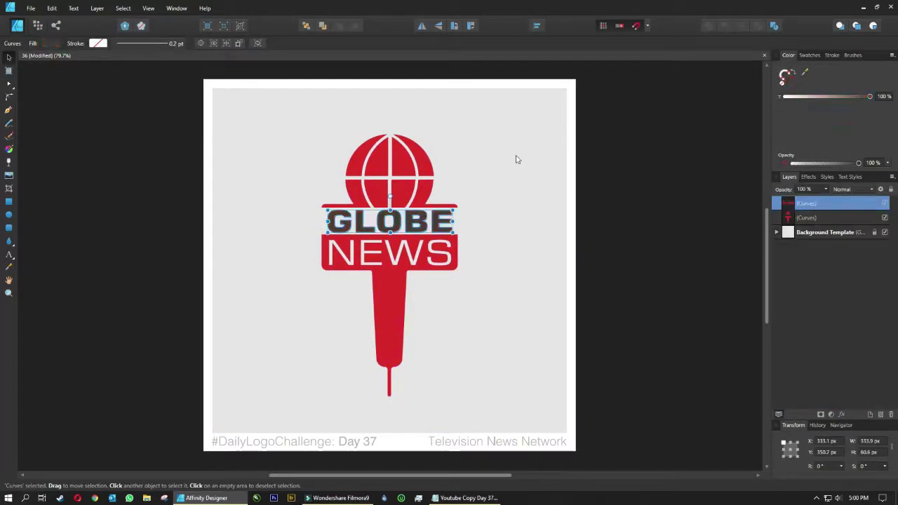
pyautogui.click(516, 159)
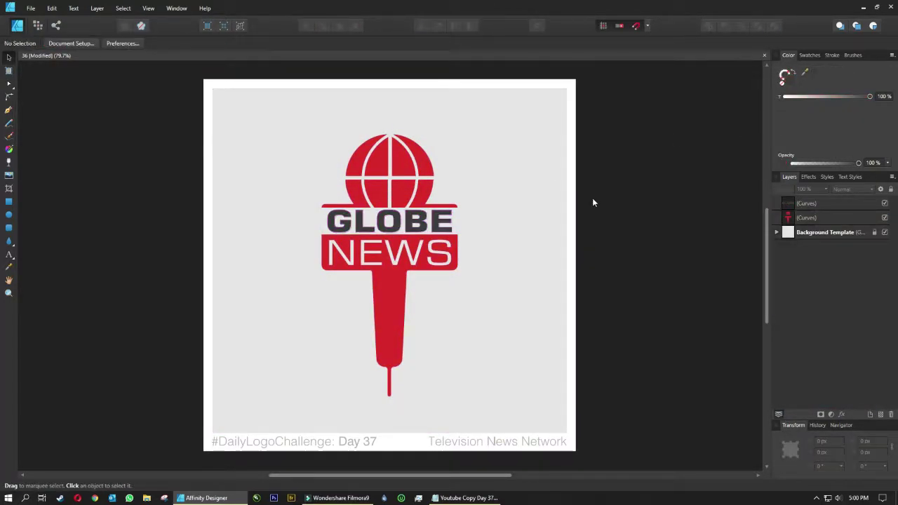
# - Colour the GLOBE lettering red and the microphone dark grey 3E3E3E
pyautogui.click(446, 230)
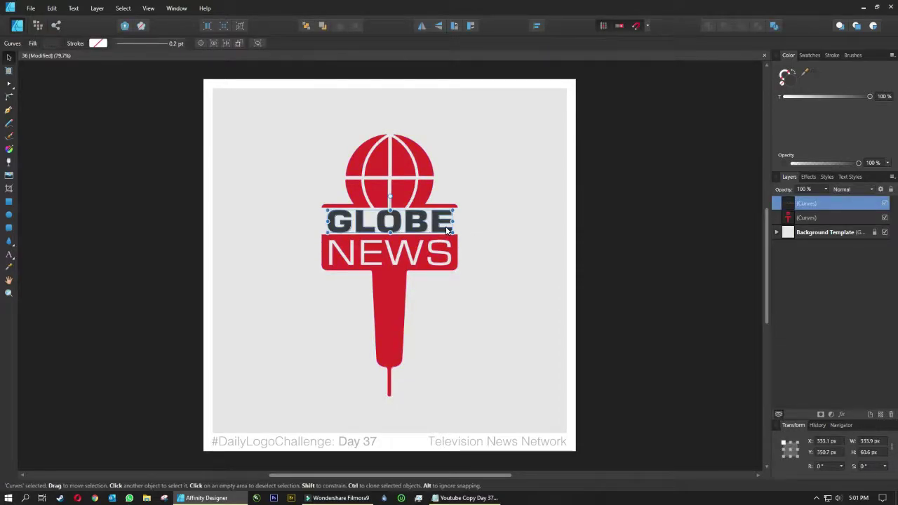
pyautogui.click(9, 269)
pyautogui.click(389, 241)
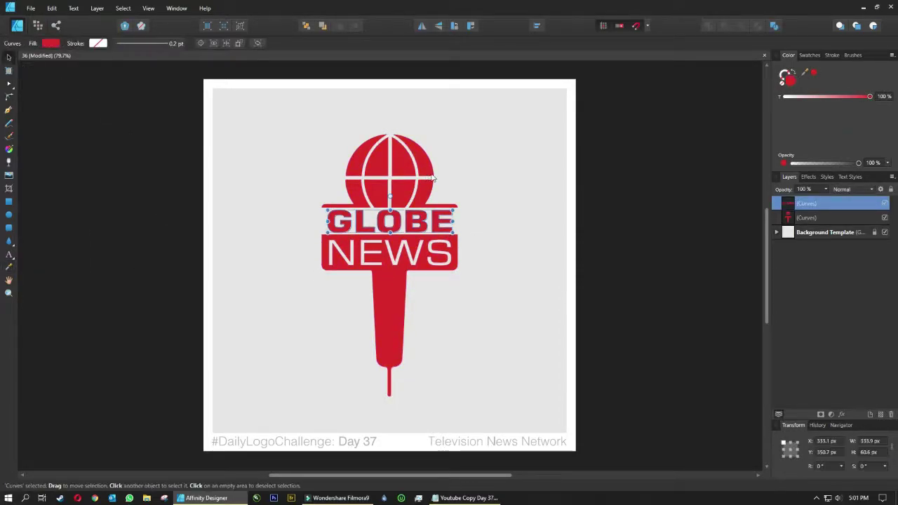
pyautogui.click(806, 217)
pyautogui.doubleClick(786, 77)
pyautogui.moveTo(437, 242); pyautogui.dragTo(308, 265)
pyautogui.moveTo(444, 137); pyautogui.dragTo(645, 134)
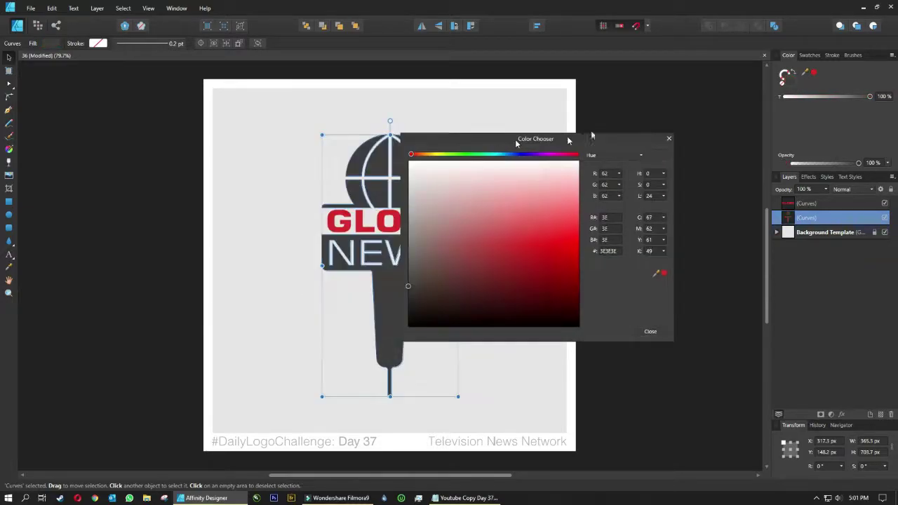
pyautogui.click(763, 312)
pyautogui.click(668, 278)
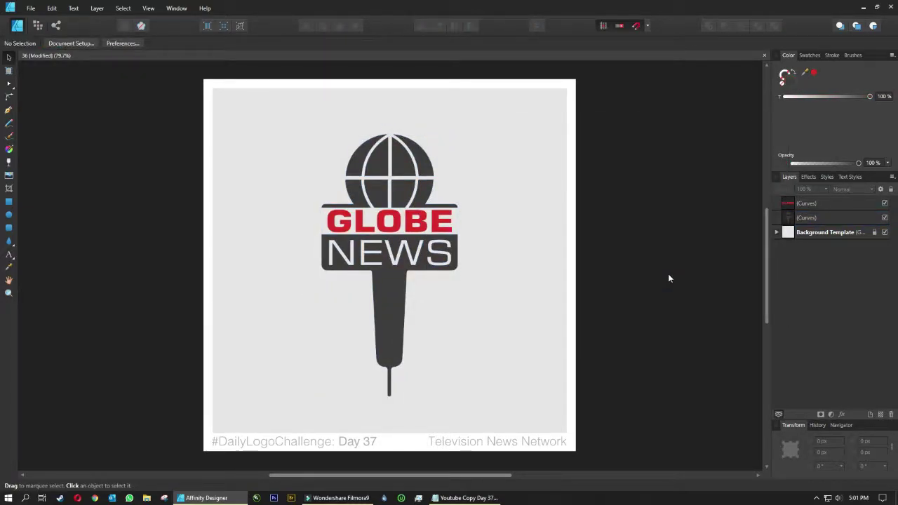